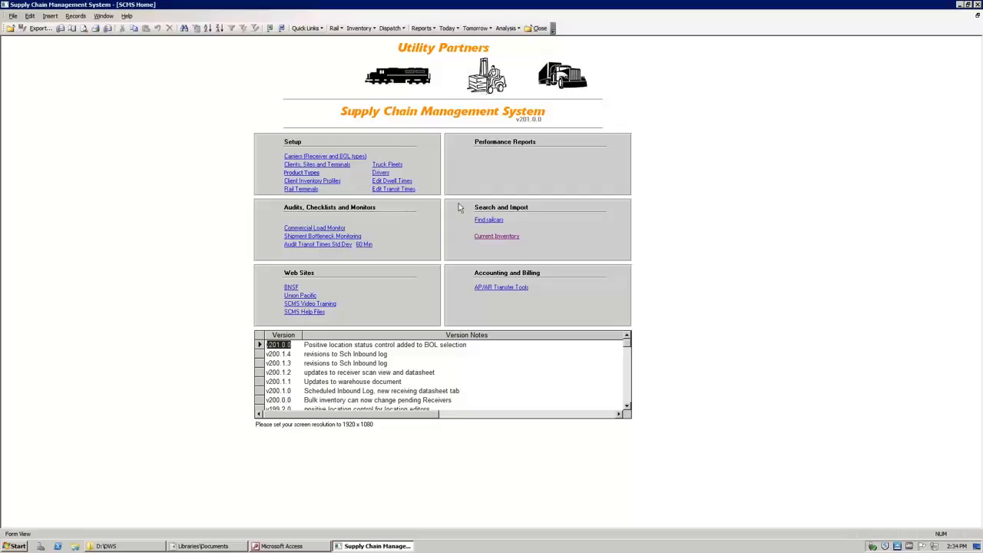
Step: Open the current inventory for SoCal Gas: Los Angeles and filter it by selection to items with the status Hold
left_click(493, 237)
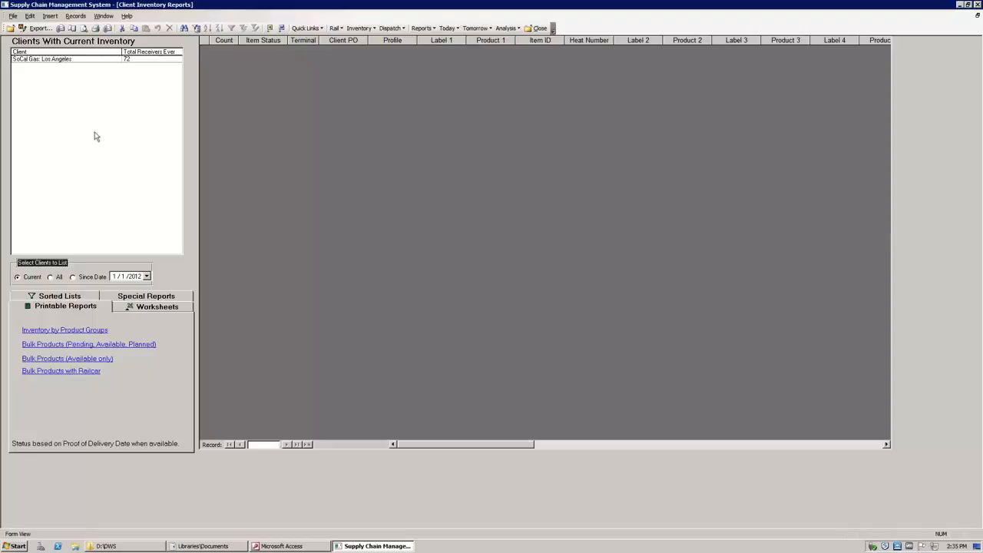
left_click(66, 60)
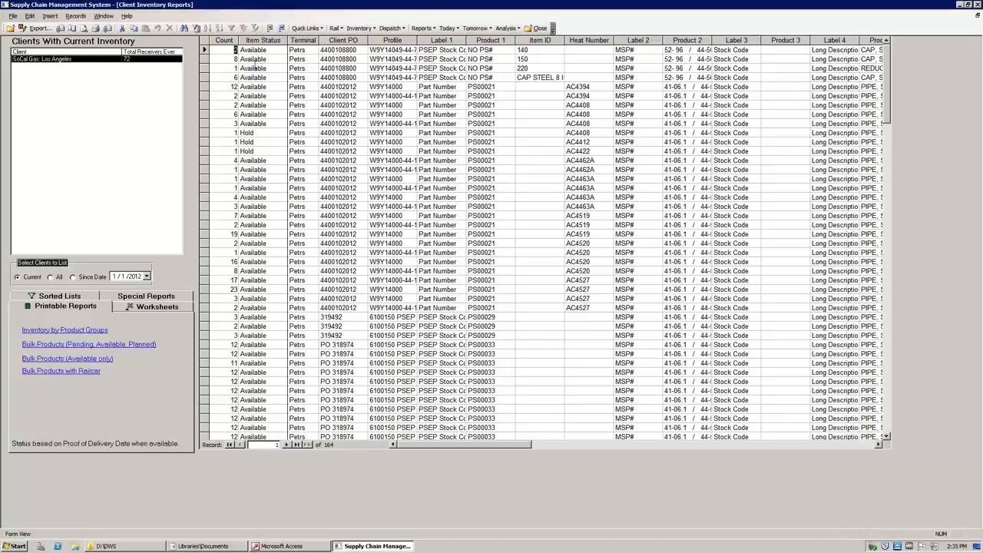
left_click(250, 133)
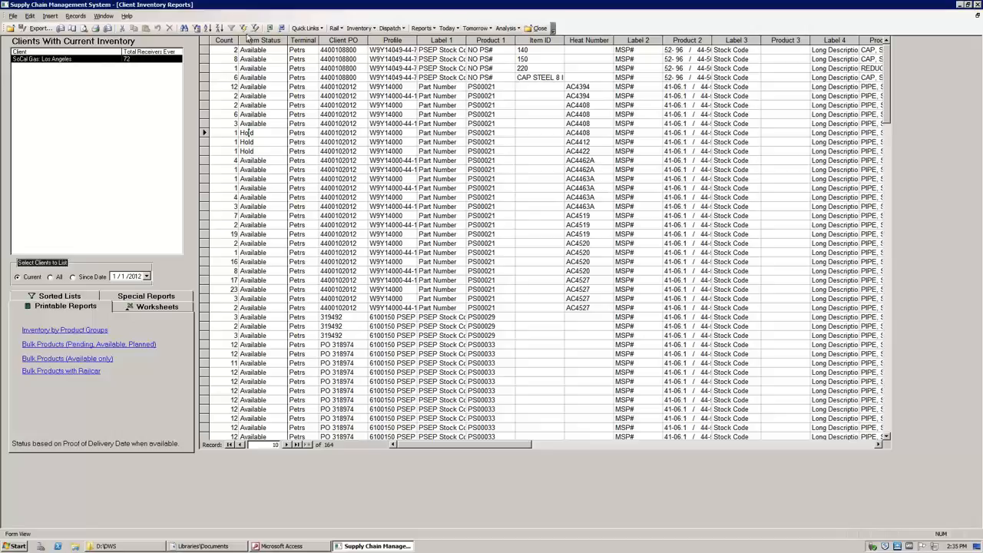
left_click(244, 29)
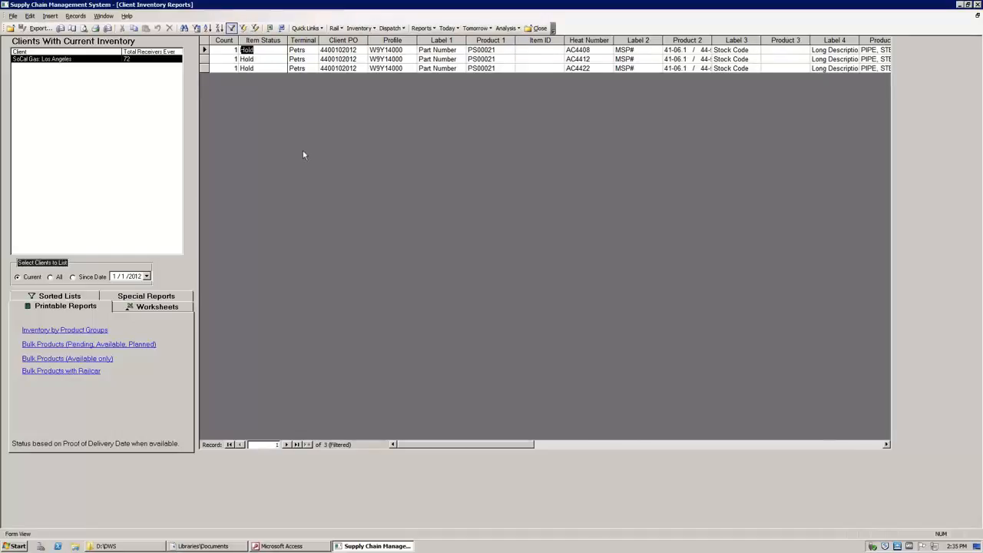
Step: Remove the Hold filter and sort the full inventory by Client PO in descending order
left_click(232, 29)
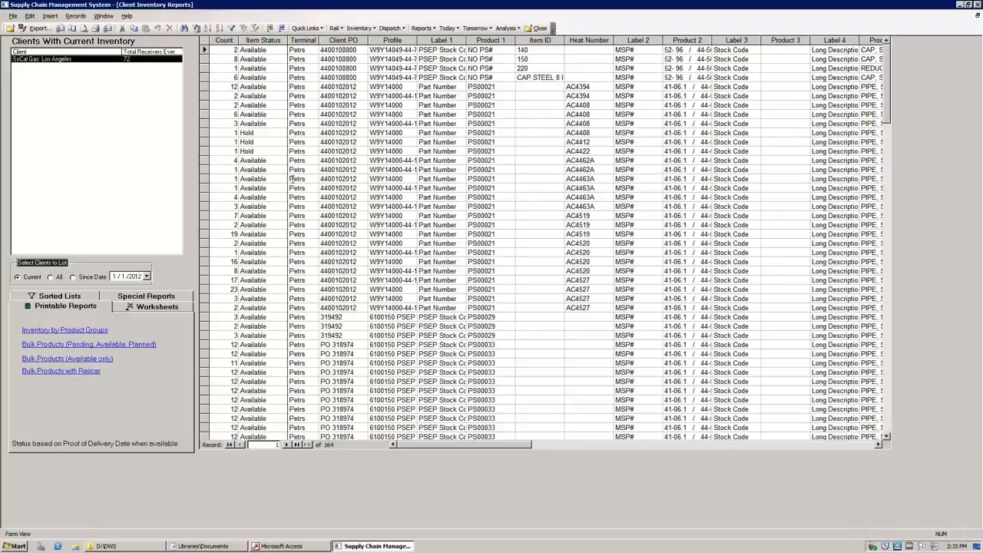
left_click(349, 77)
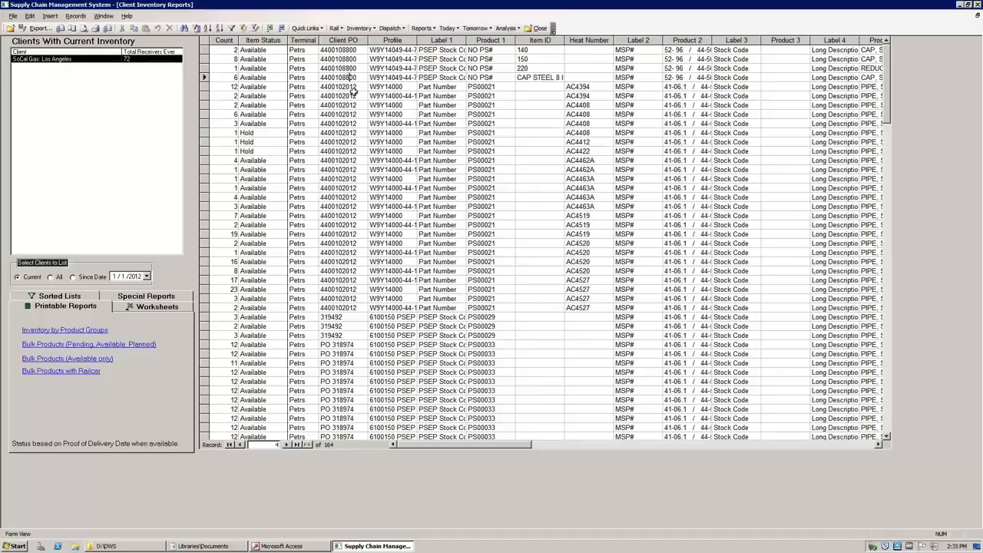
left_click(219, 29)
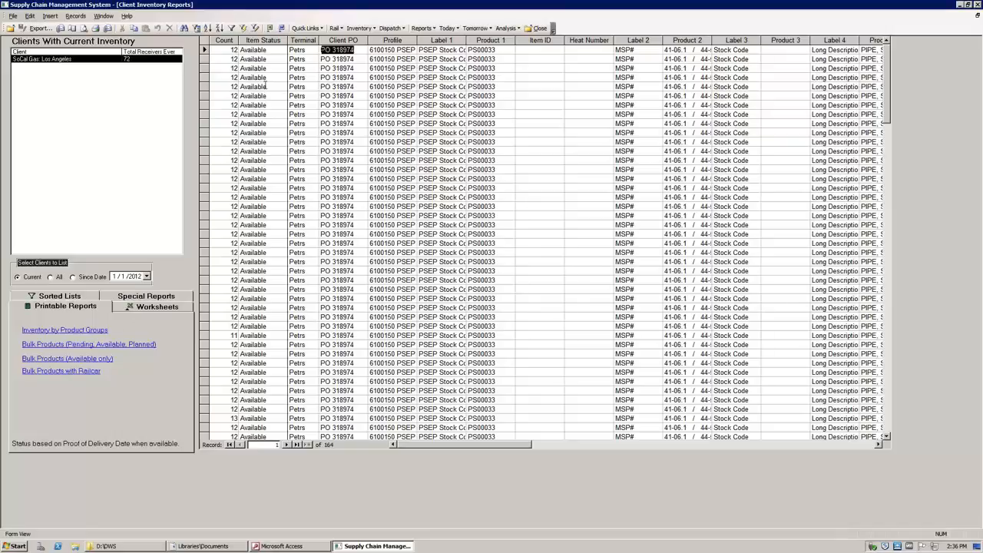
Step: Open the advanced filter design in a smaller floating window over the inventory and enlarge its field list
left_click(255, 29)
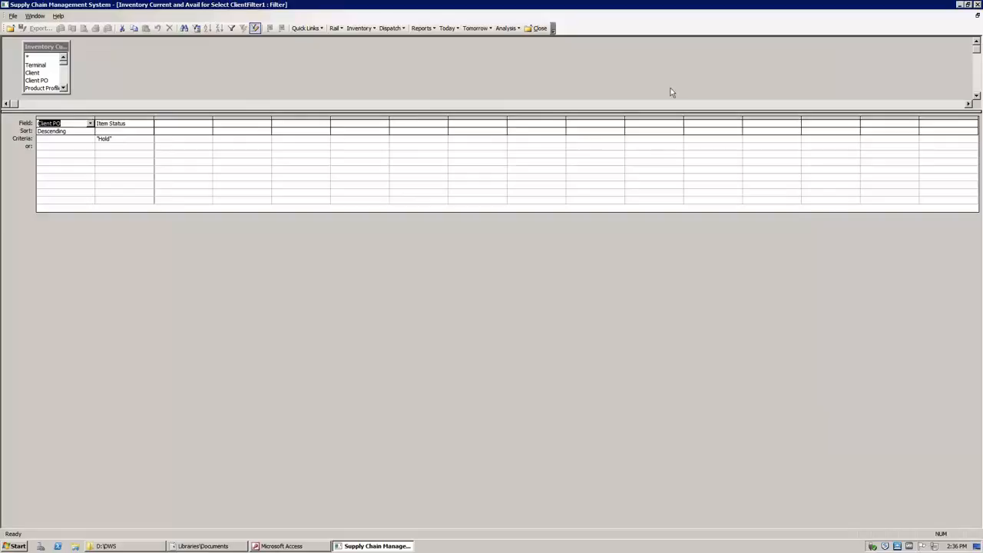
left_click(976, 15)
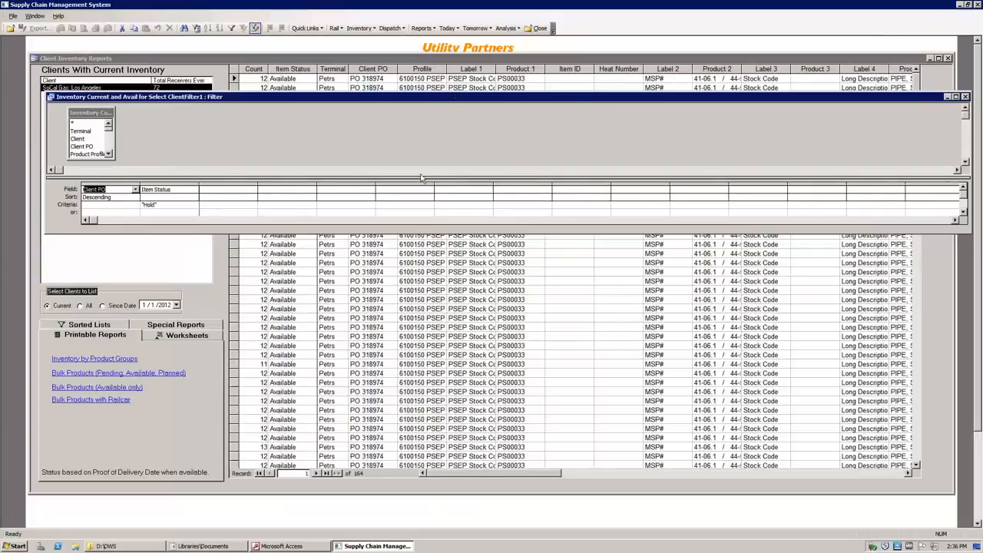
left_click_drag(444, 97, 412, 191)
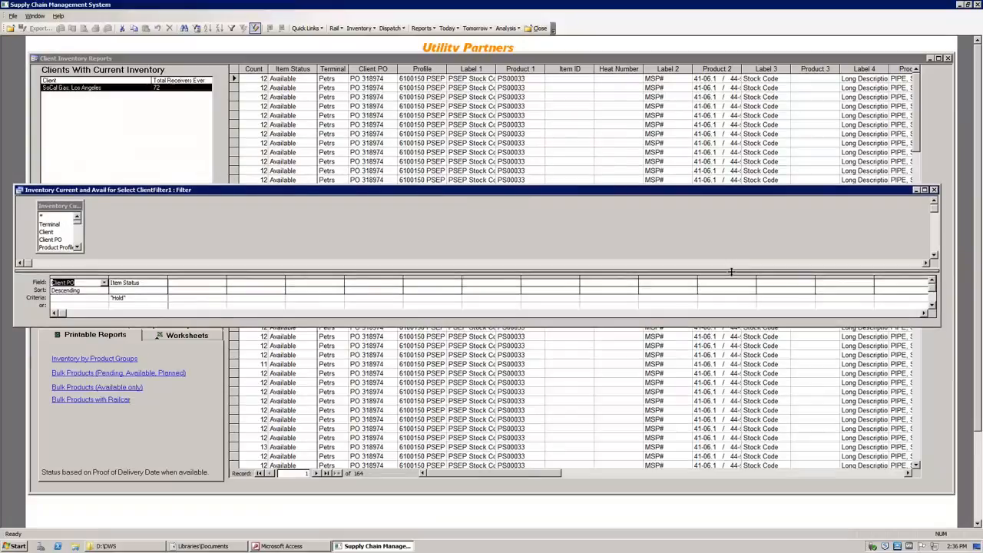
left_click_drag(938, 326, 421, 419)
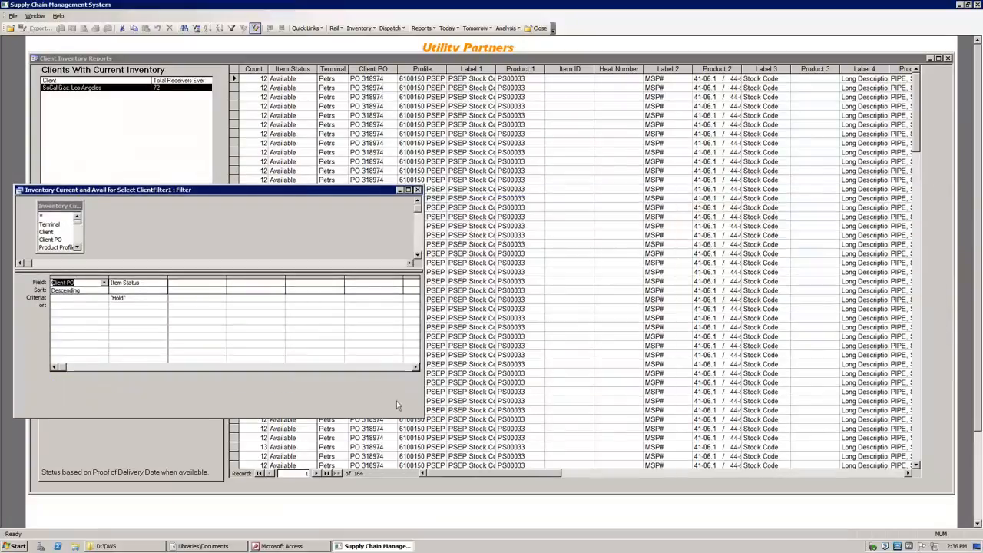
left_click_drag(135, 274, 135, 288)
left_click(87, 253)
left_click_drag(87, 254, 126, 273)
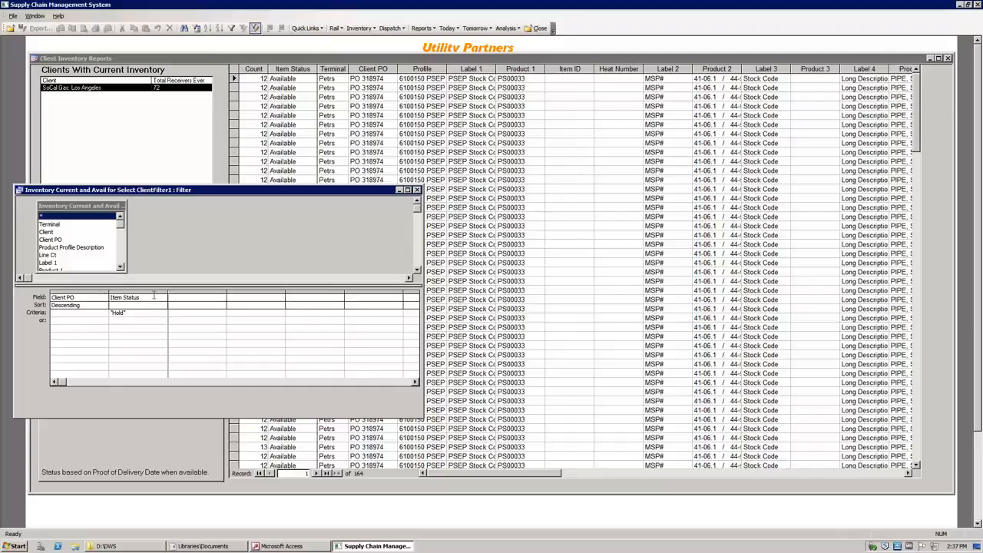
Step: Apply the existing Hold filter to the inventory list and turn it off again
left_click(231, 28)
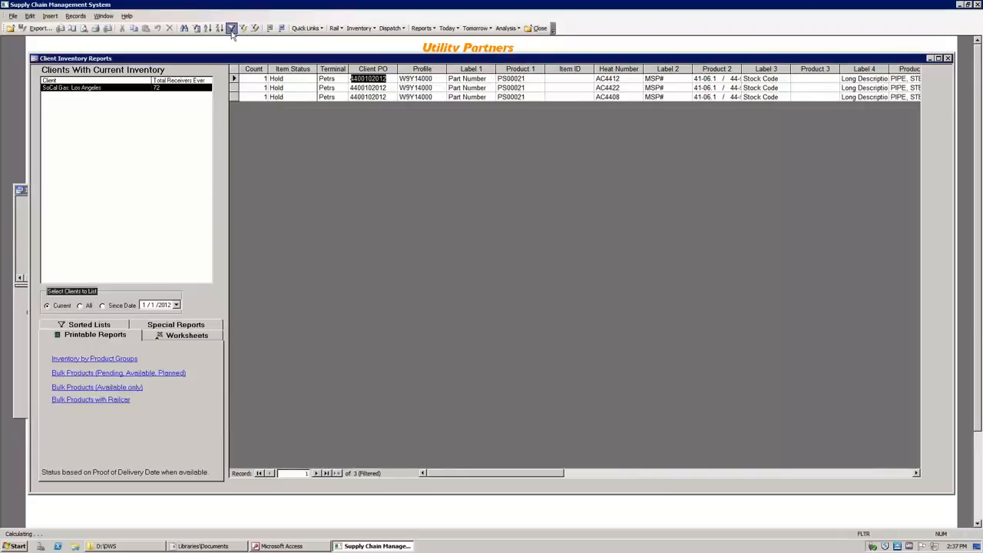
left_click(232, 28)
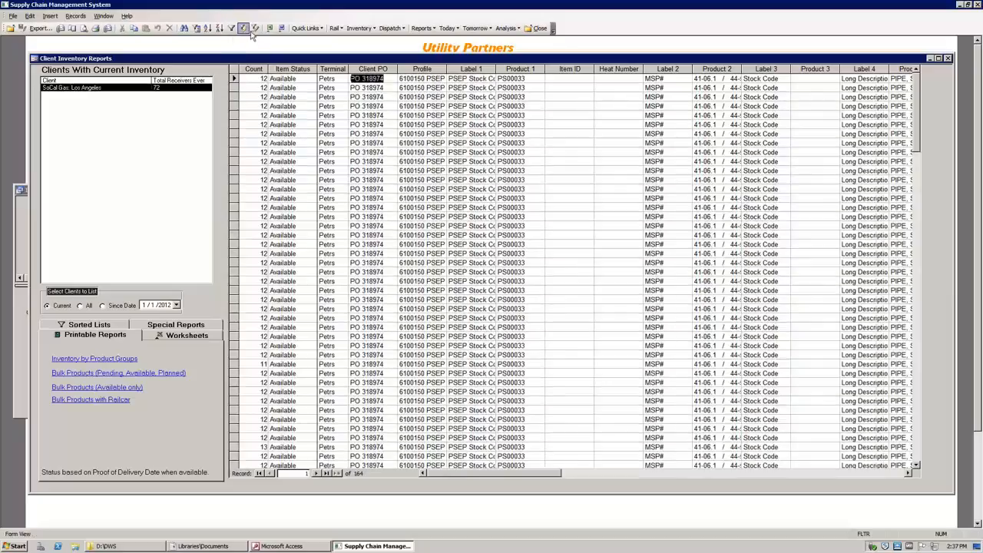
Step: Clear the Item Status criterion in the advanced filter, set the Client PO criterion to 44*, and apply the filter
left_click(255, 29)
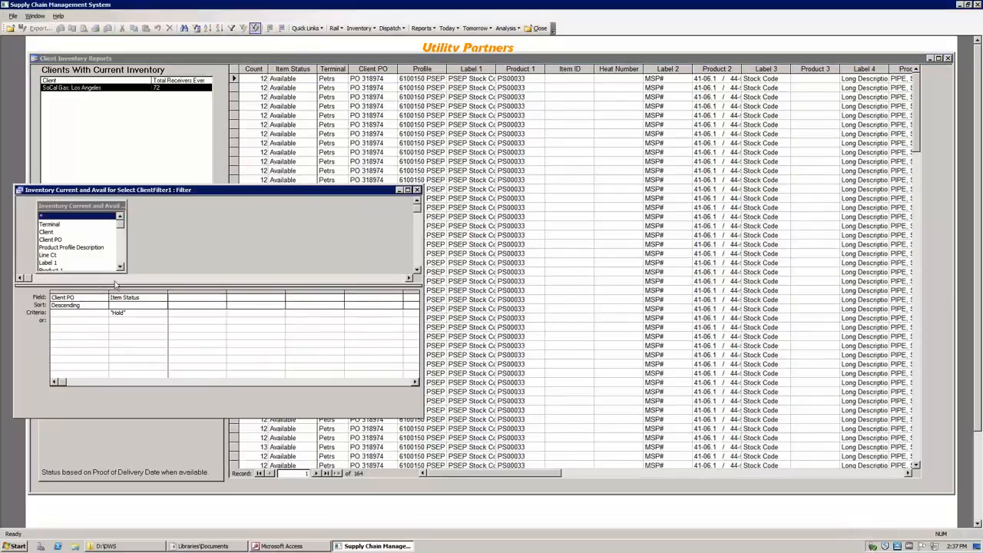
left_click_drag(133, 314, 102, 311)
key("Delete")
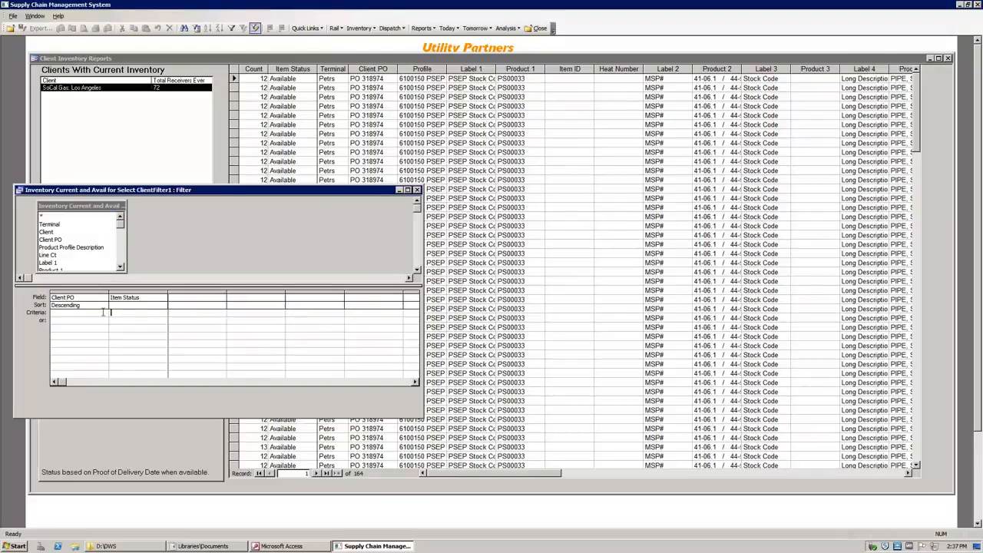
left_click(85, 314)
type("*")
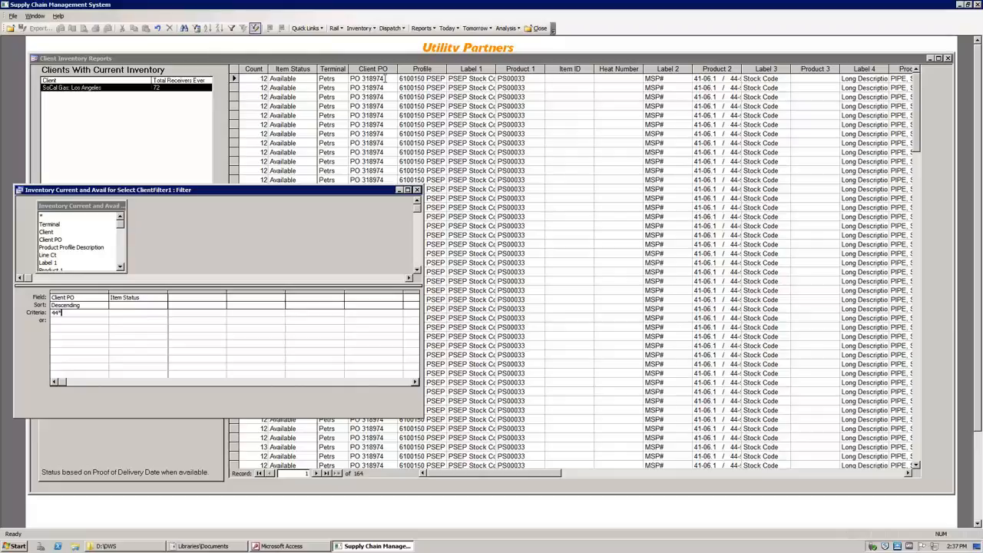
left_click(232, 29)
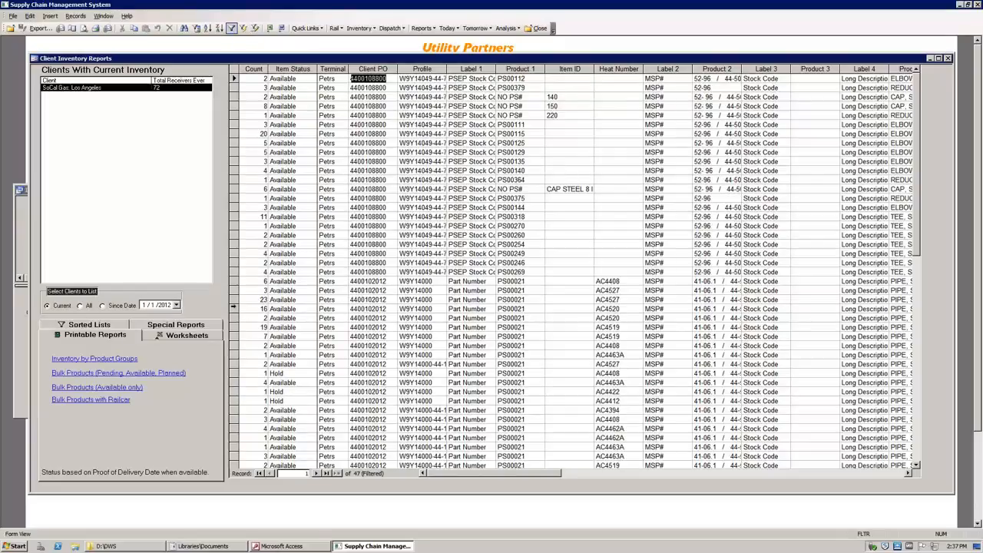
Step: Add the Item Status criterion "available" to the Client PO filter and apply it to the inventory
left_click_drag(233, 309, 233, 411)
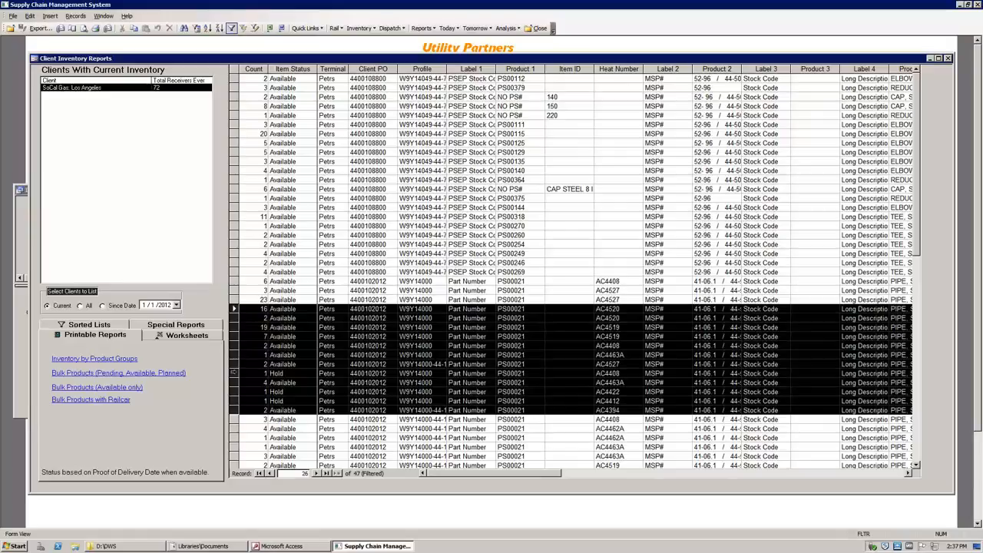
left_click(232, 373)
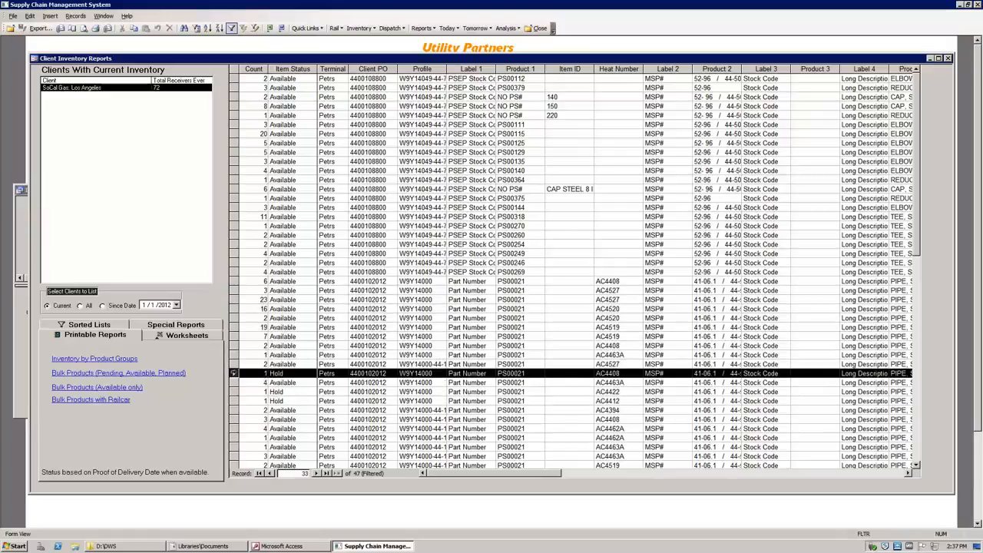
left_click(257, 28)
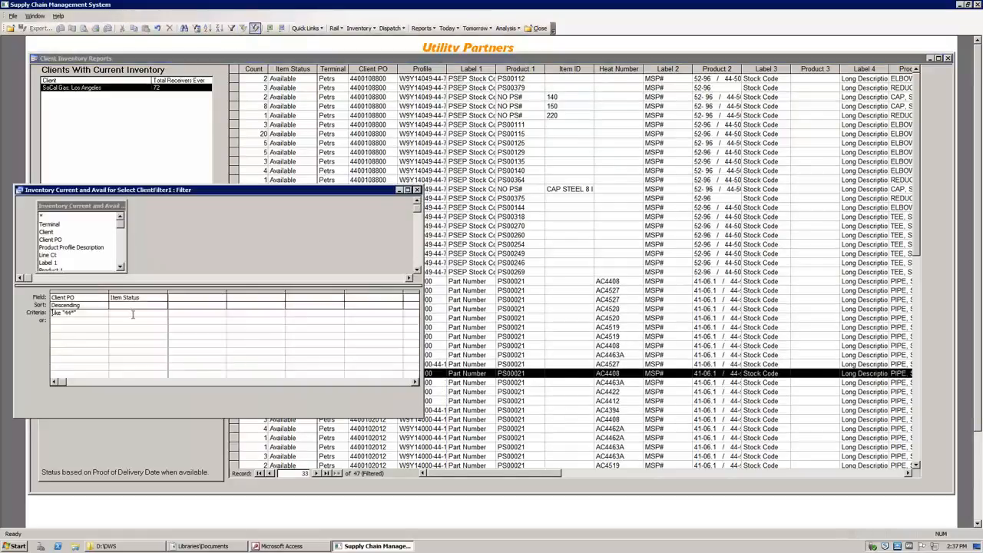
type("available")
left_click(231, 28)
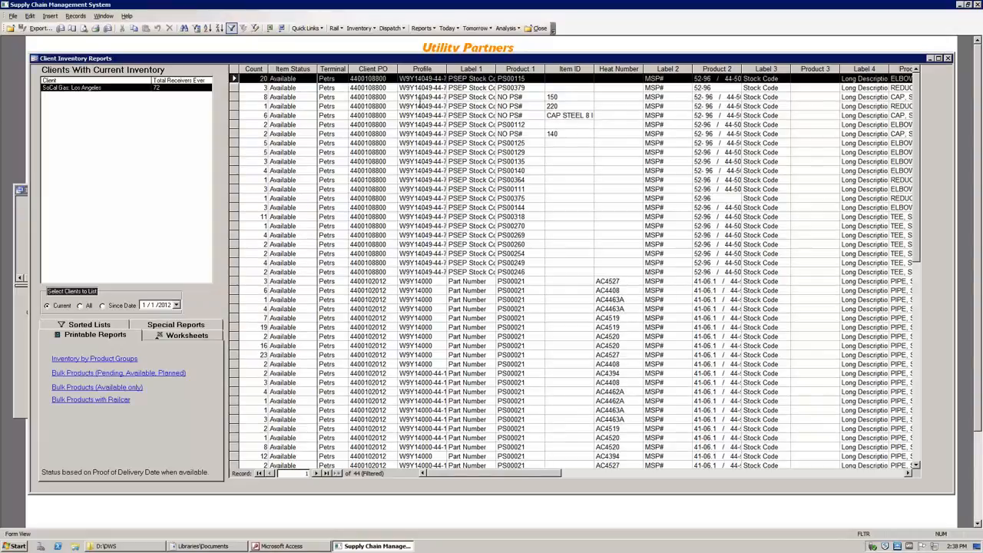
Step: Sort the filtered inventory by Product 1 in ascending order and highlight the block of PS00021 records
left_click(519, 97)
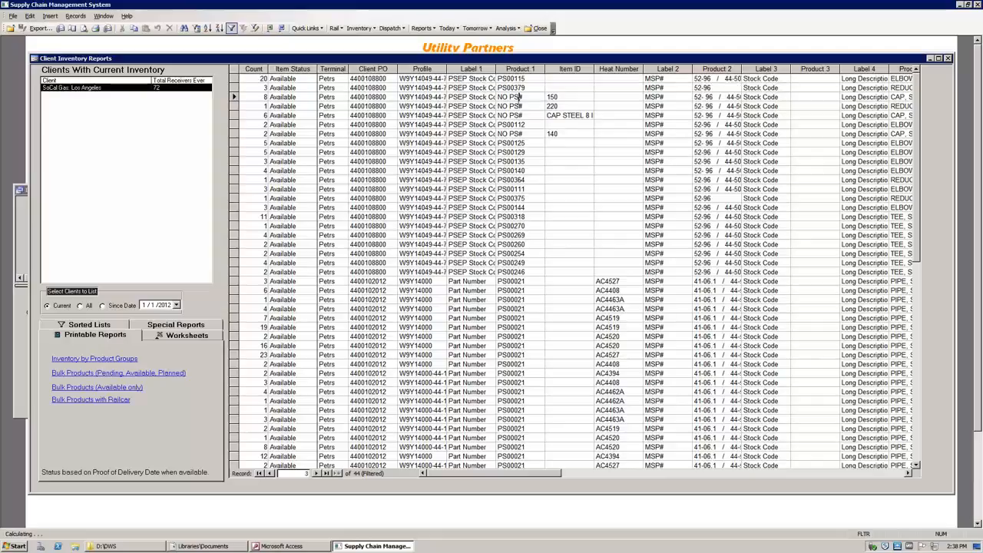
left_click(207, 27)
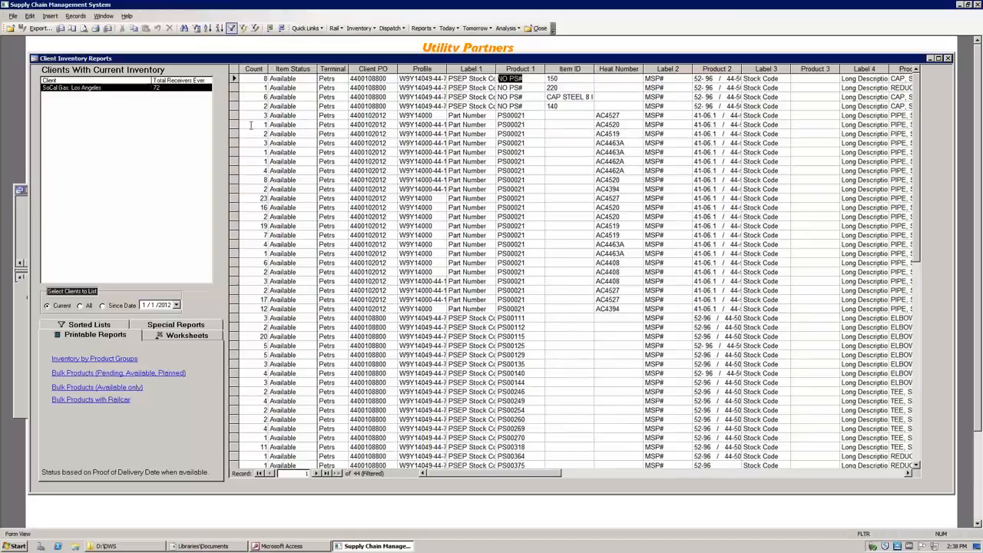
left_click_drag(234, 129, 238, 309)
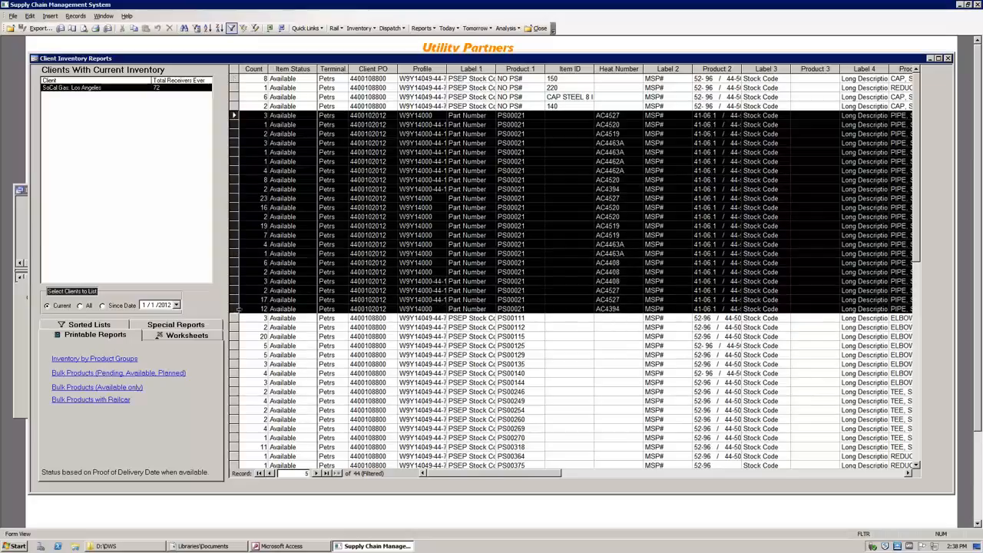
left_click(526, 299)
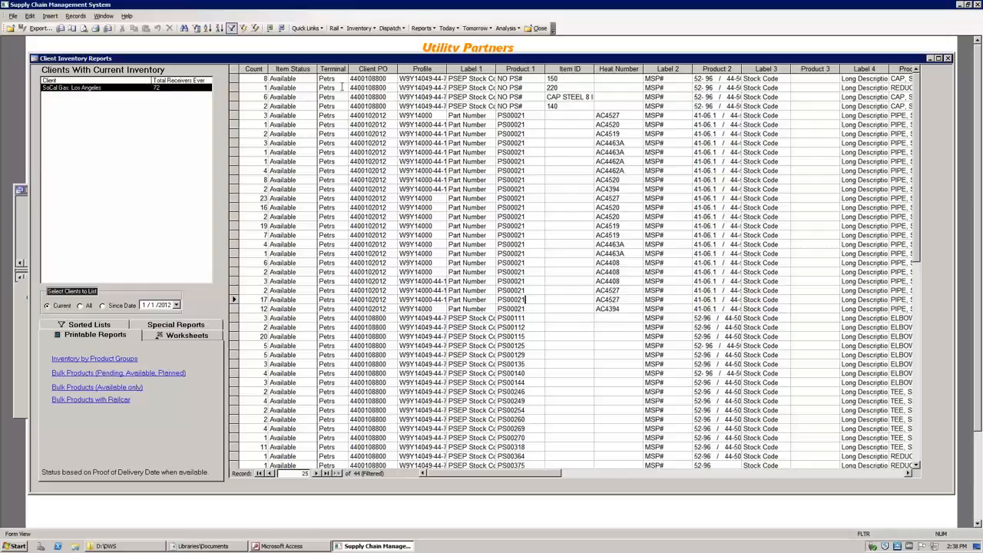
Step: Add the Product 1 criterion Like "*021" to the advanced filter and apply it
left_click(255, 28)
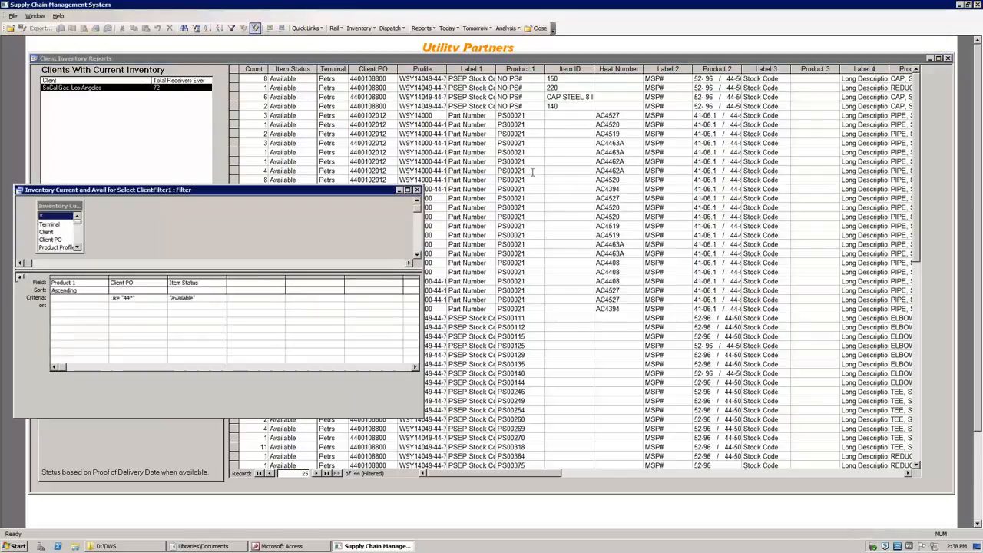
left_click(74, 298)
type("\"")
type("021")
left_click(109, 298)
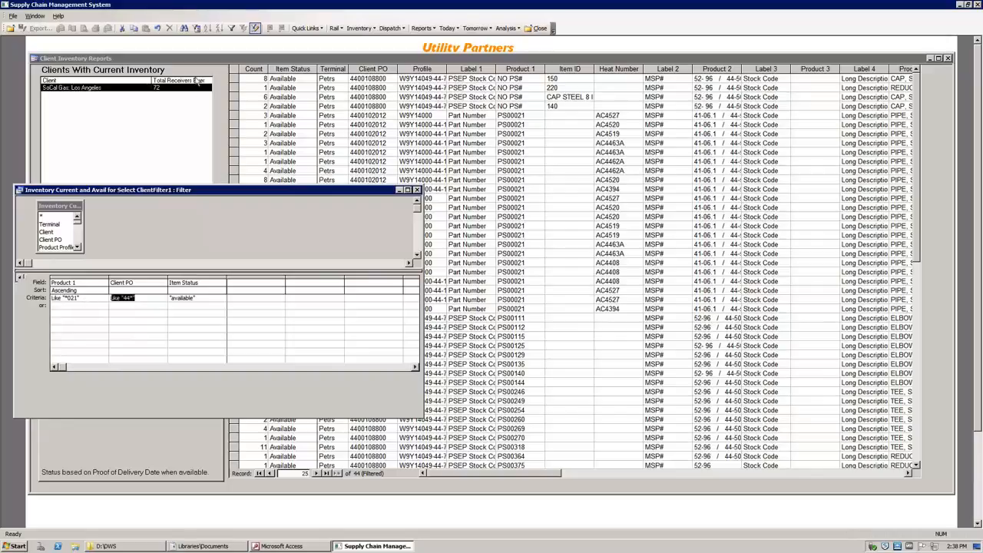
left_click(231, 27)
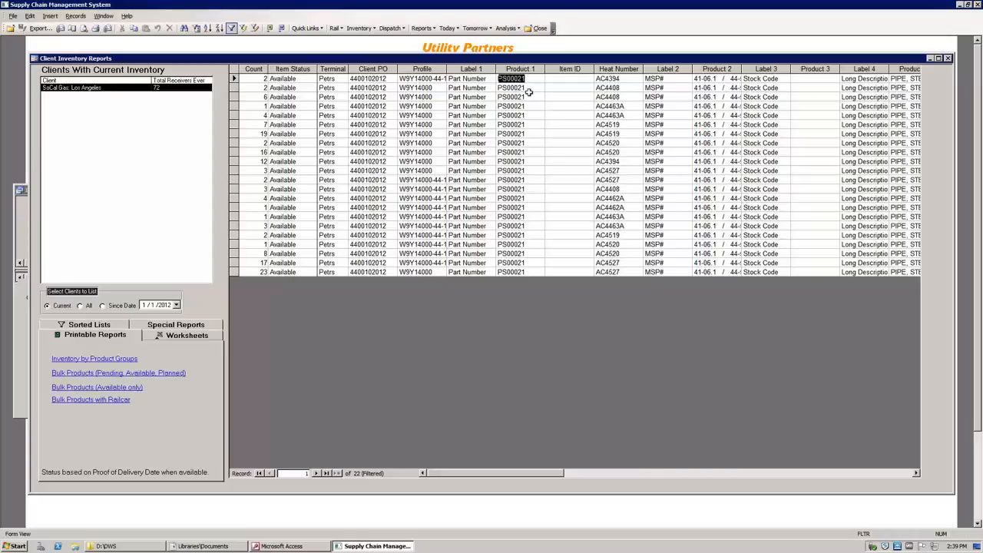
Step: Remove the filter from the inventory and enter AC44 as the text to find in the Heat Number column
left_click(231, 29)
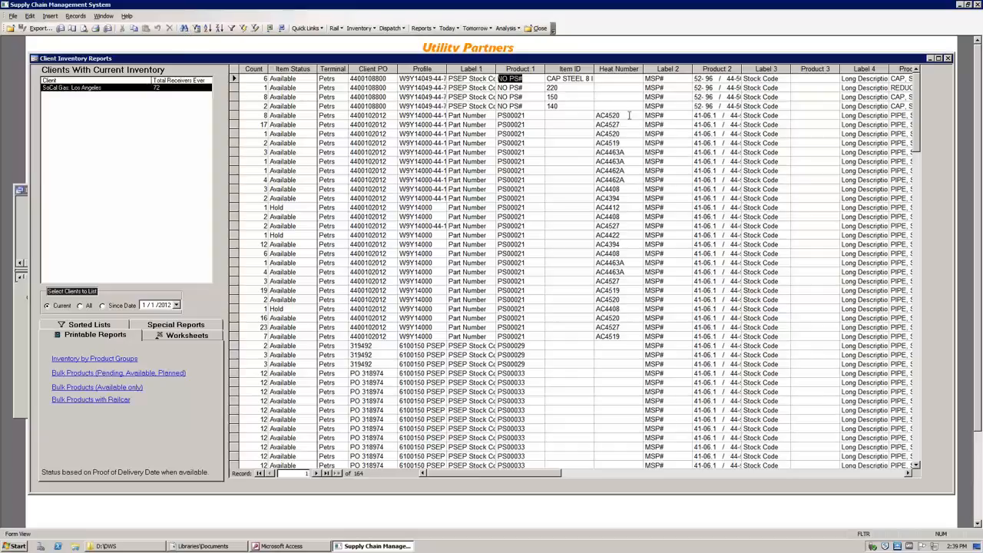
left_click(616, 79)
left_click(182, 31)
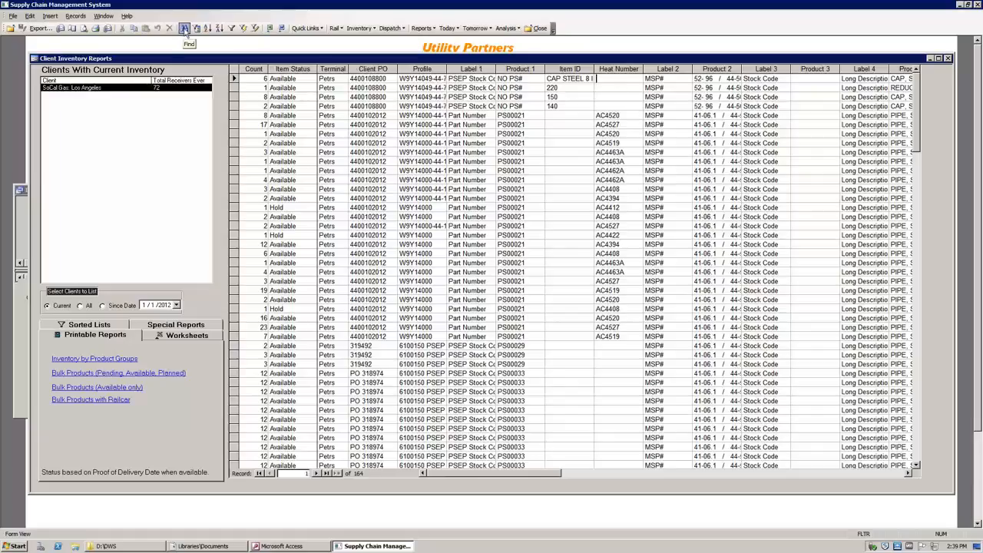
type("A")
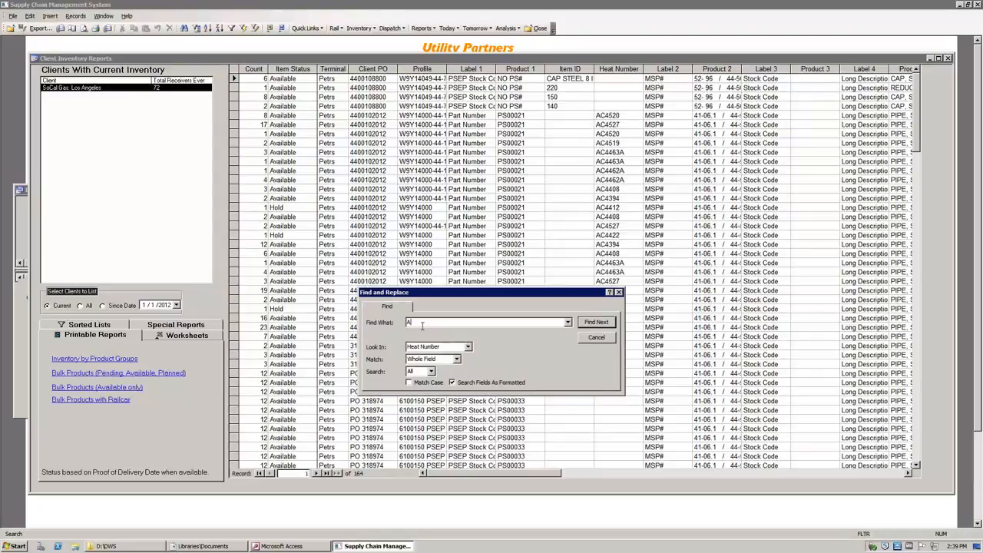
type("C")
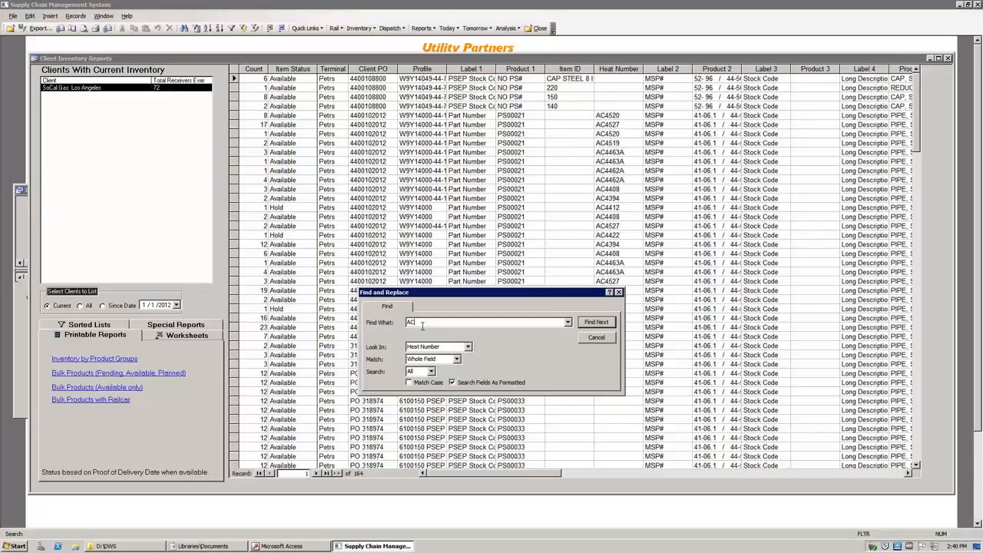
type("44")
Step: Set the Heat Number search to match Start of Field across All records and find the first AC44 match
left_click(467, 347)
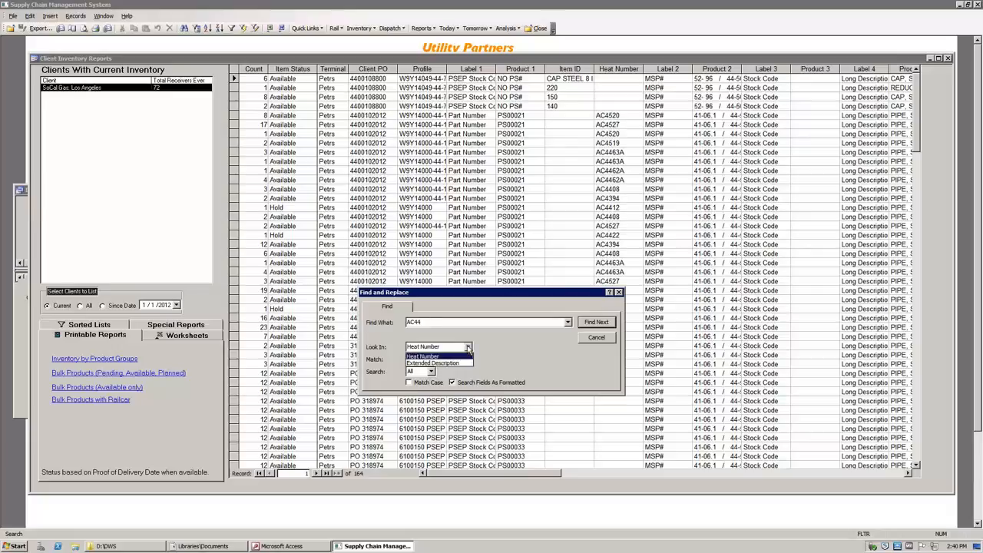
left_click(468, 348)
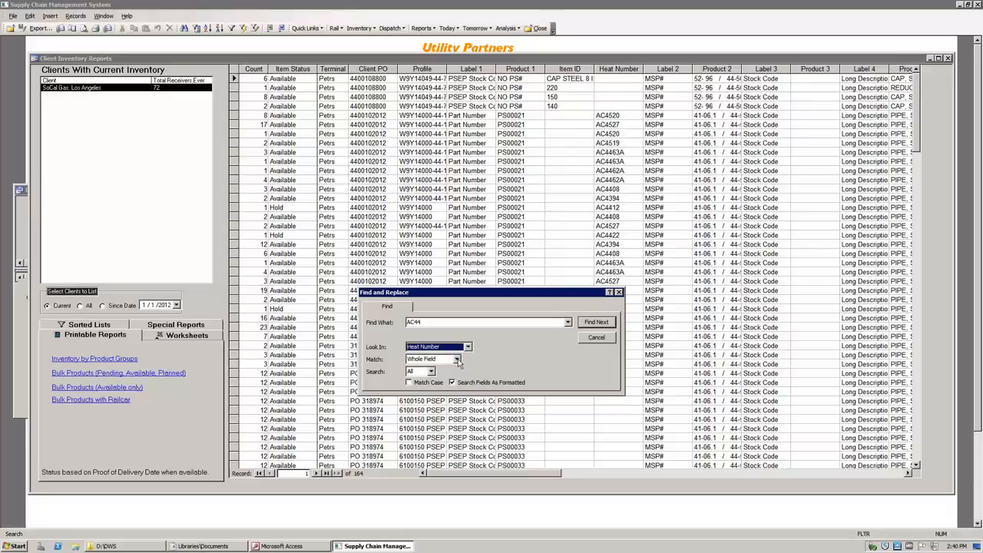
left_click(456, 360)
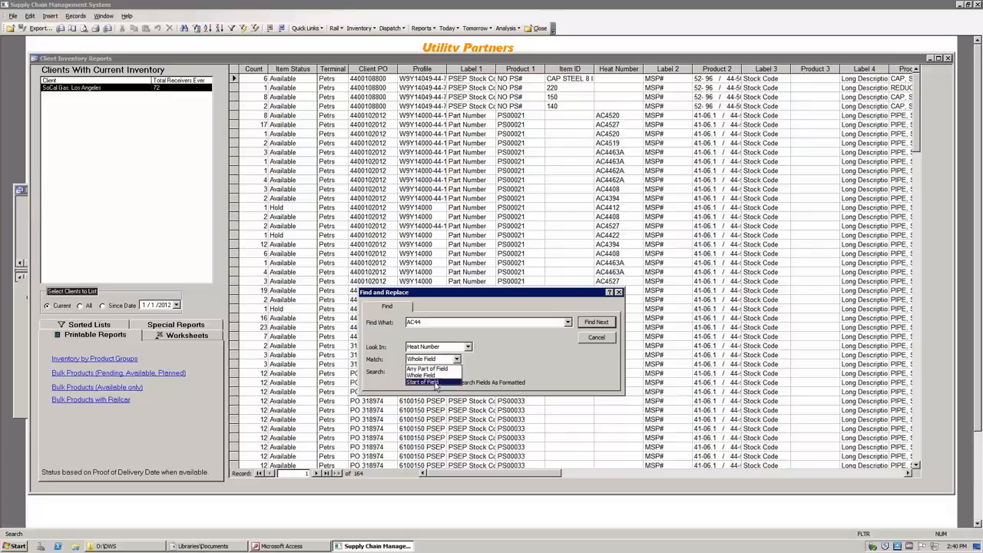
left_click(426, 382)
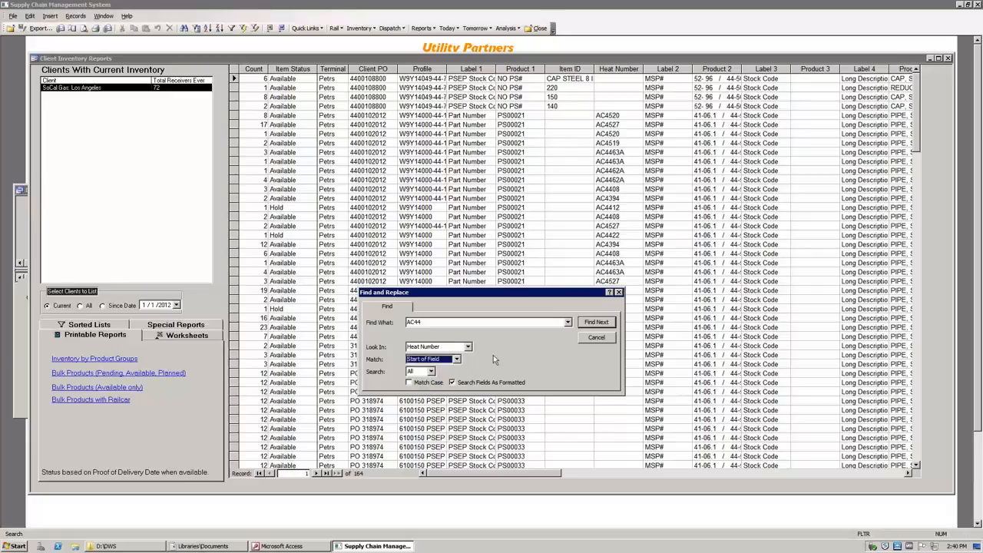
left_click(431, 372)
left_click(430, 371)
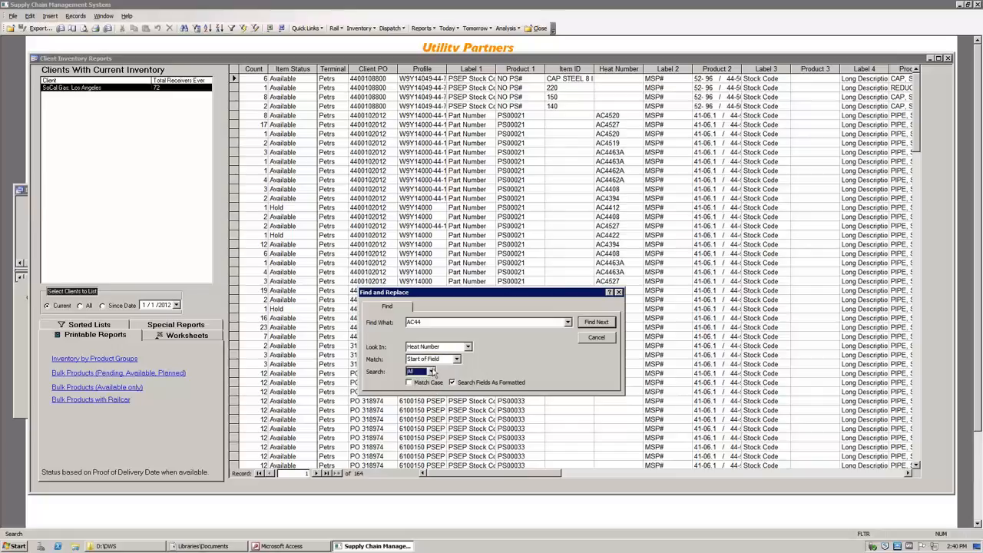
left_click(596, 323)
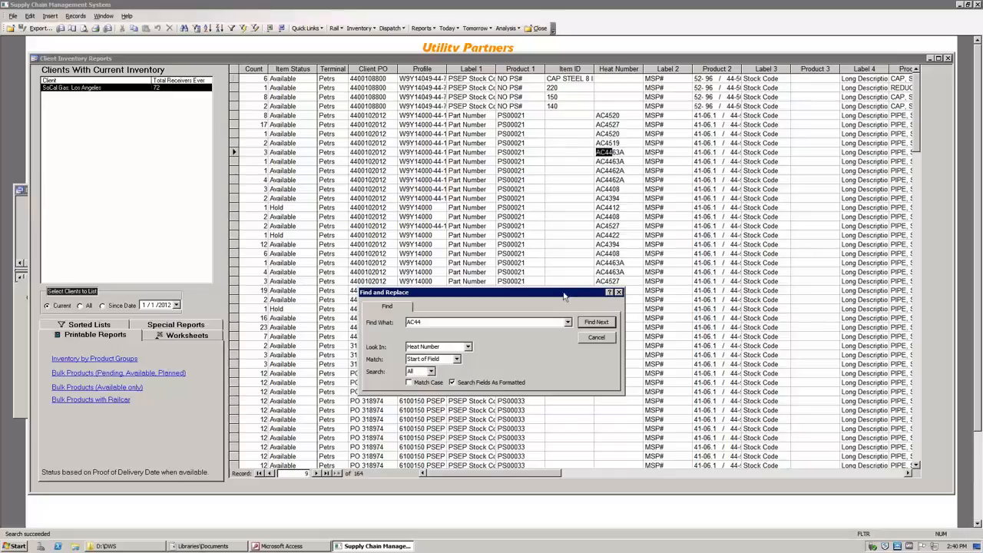
Step: Move the search dialog clear of the Heat Number column, go through the further AC44 matches and close the search
left_click_drag(564, 296, 415, 259)
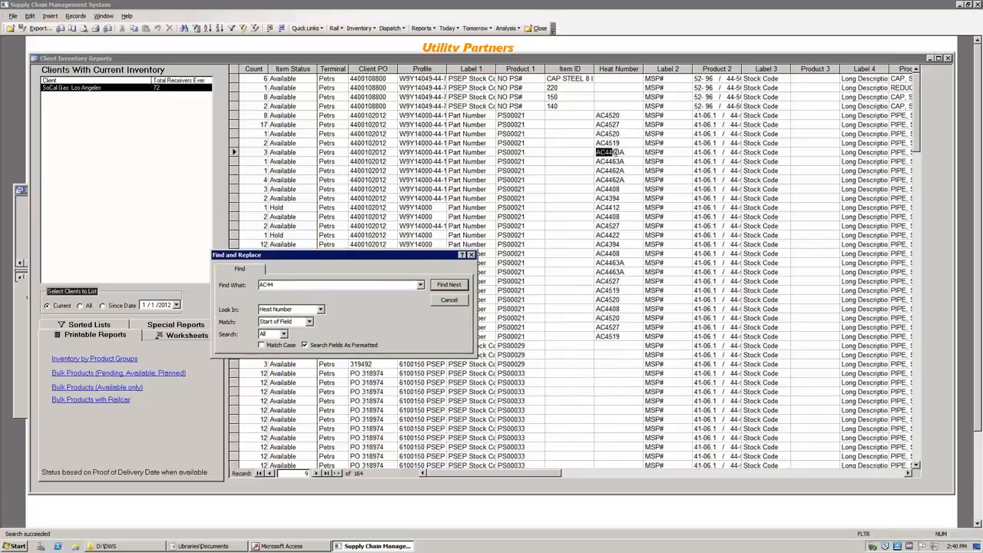
left_click(448, 284)
left_click(448, 285)
left_click(449, 284)
left_click(448, 285)
left_click(458, 285)
left_click(458, 285)
left_click(458, 284)
left_click(457, 285)
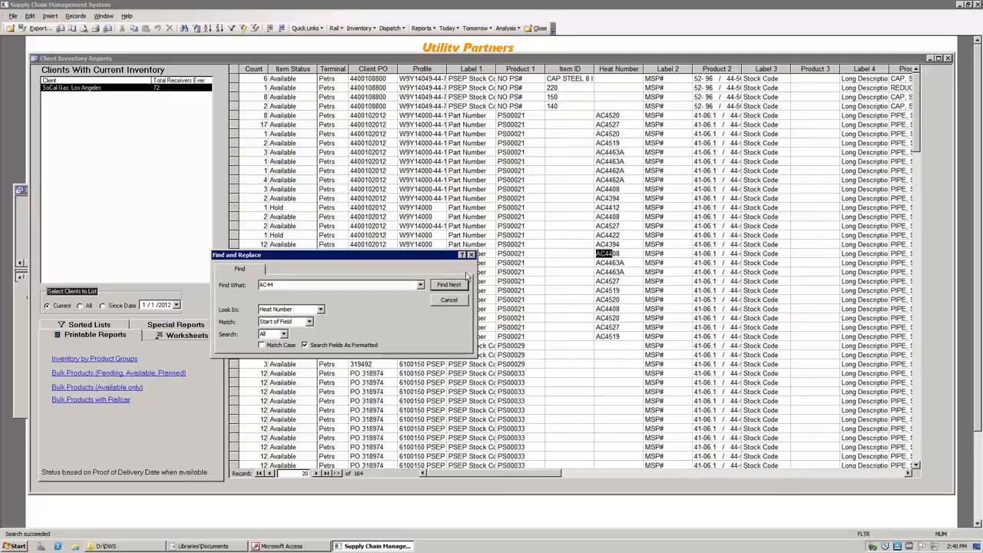
left_click(460, 286)
left_click(460, 286)
left_click(461, 285)
left_click(450, 300)
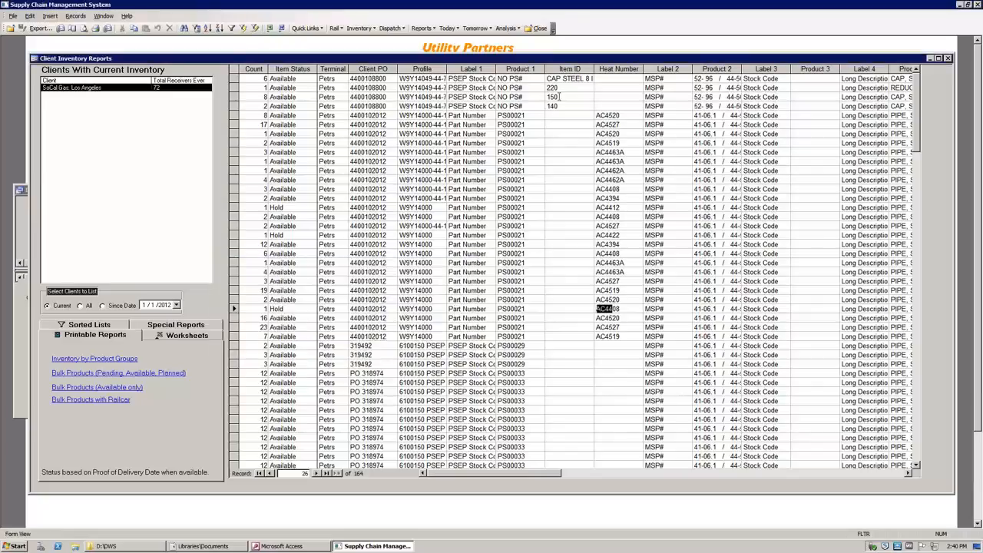
Step: Remove the Item Status, Client PO and Product 1 columns from the inventory's advanced filter
left_click(617, 93)
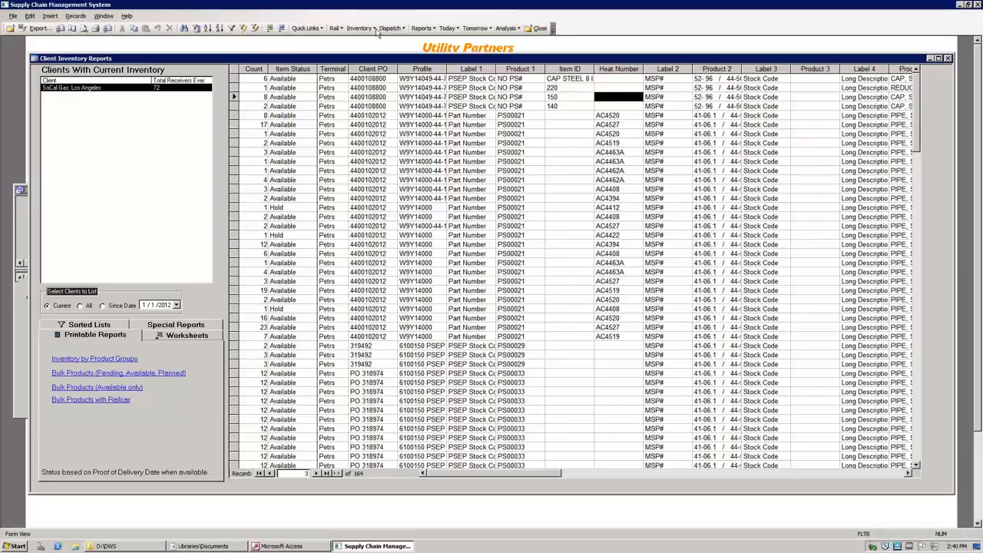
left_click(256, 30)
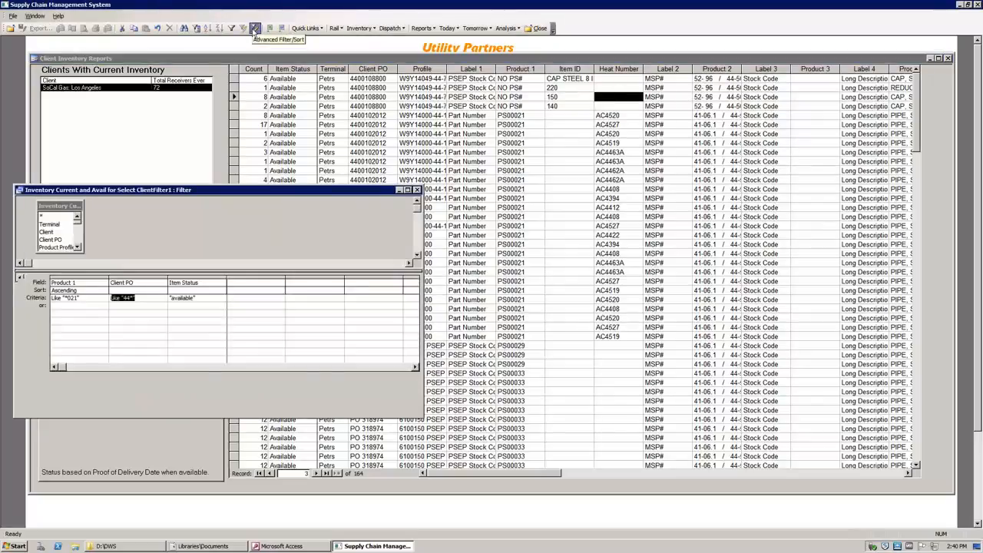
left_click(201, 276)
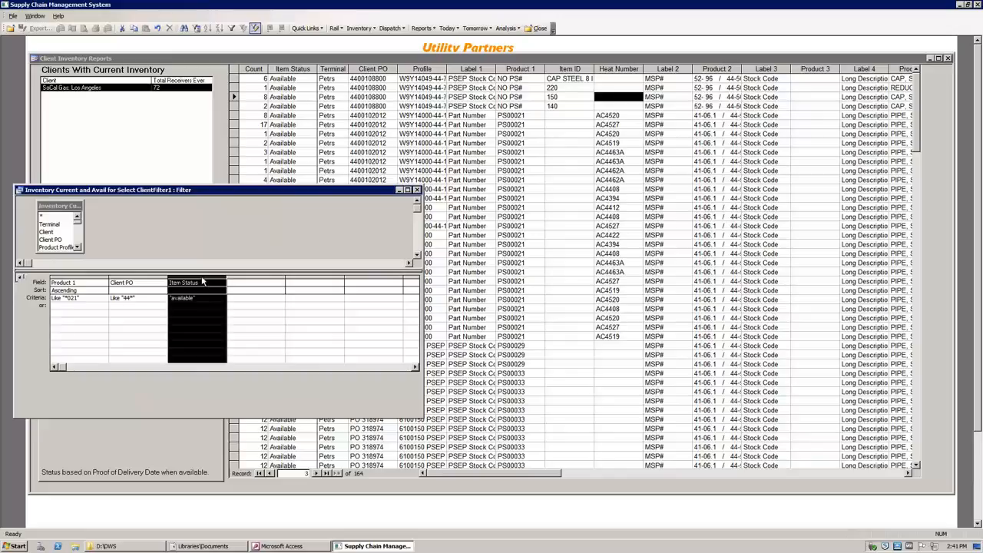
key("Delete")
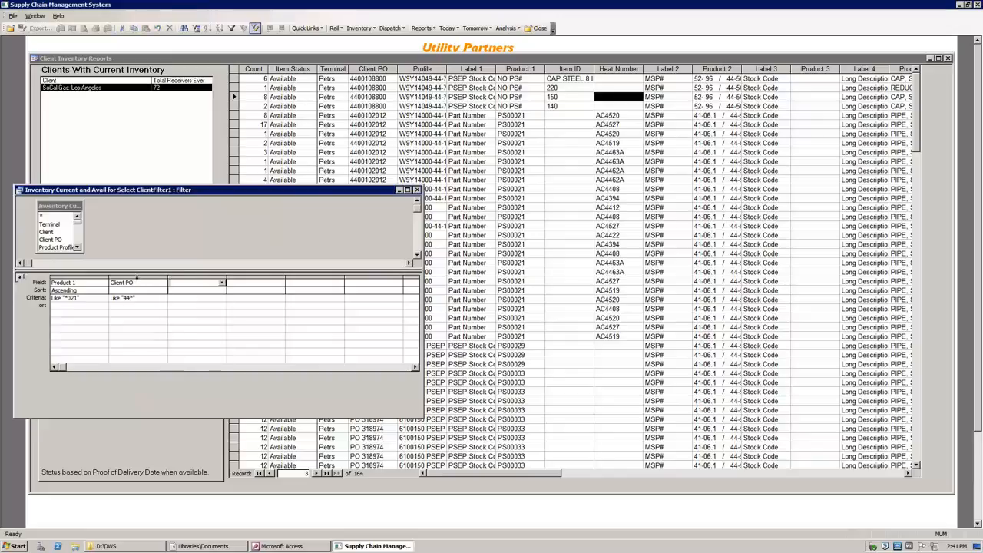
left_click(137, 276)
key("Delete")
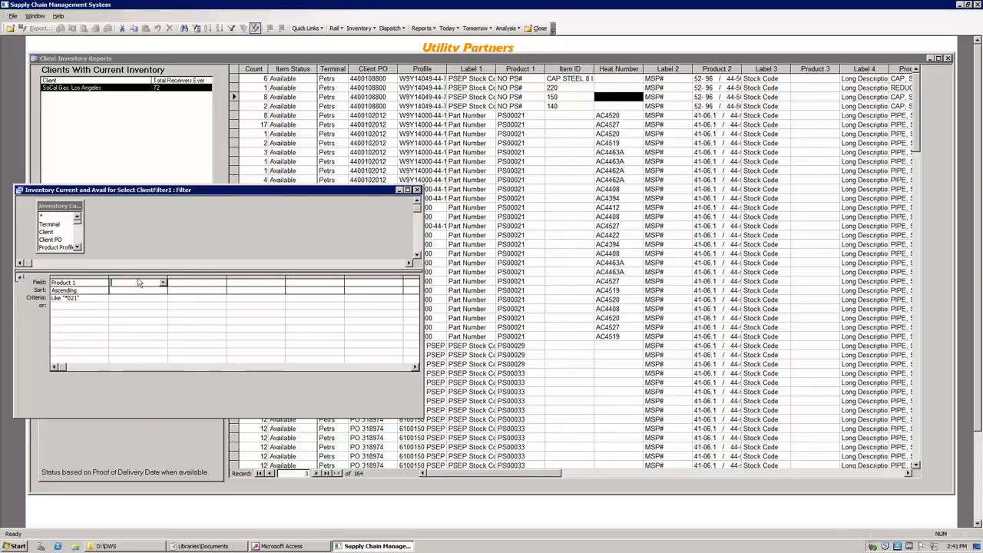
left_click(89, 276)
key("Delete")
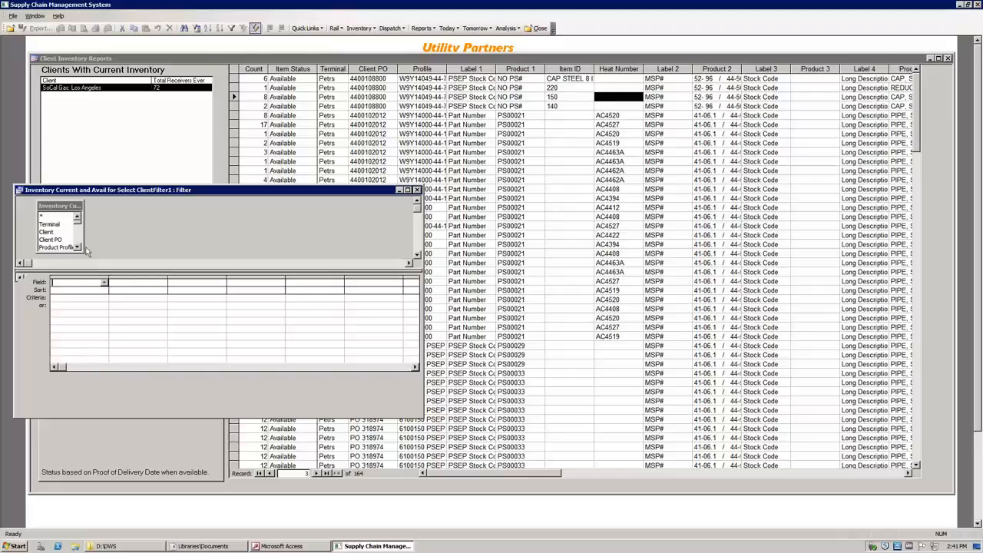
Step: Add the Heat Number field to the advanced filter with the criterion AC44* and apply it to the inventory
left_click(77, 247)
left_click(77, 247)
left_click(77, 247)
left_click(77, 247)
left_click(77, 247)
left_click(77, 248)
left_click(77, 247)
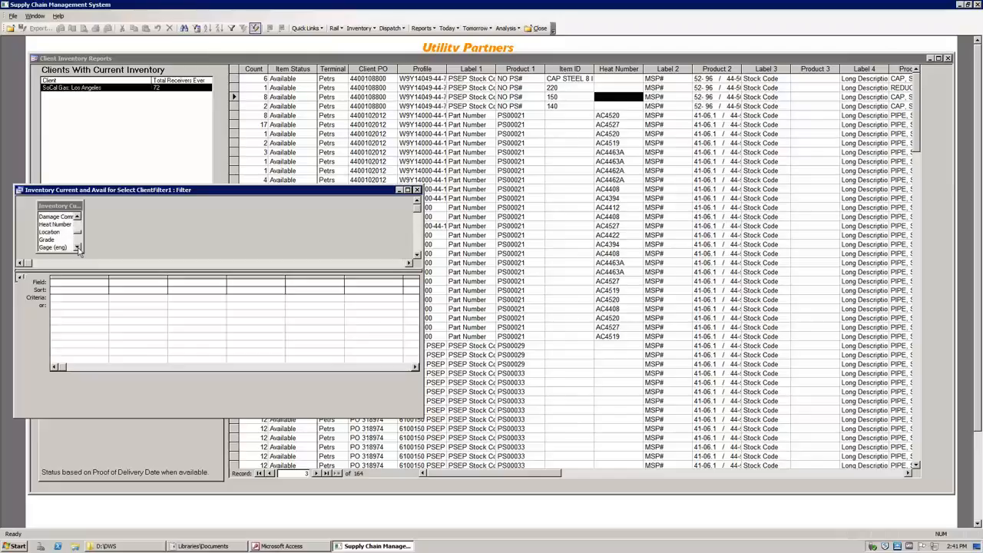
left_click_drag(61, 225, 69, 283)
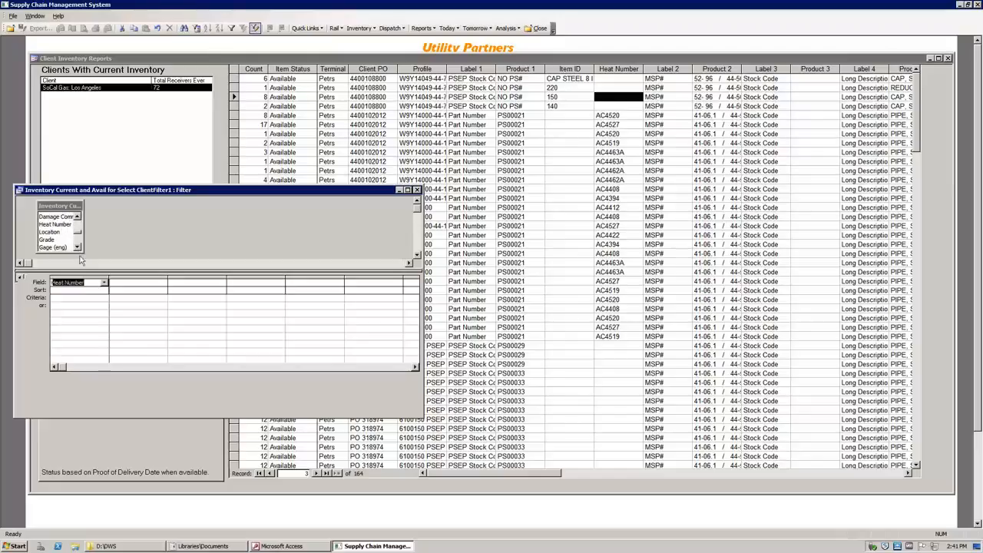
left_click(65, 298)
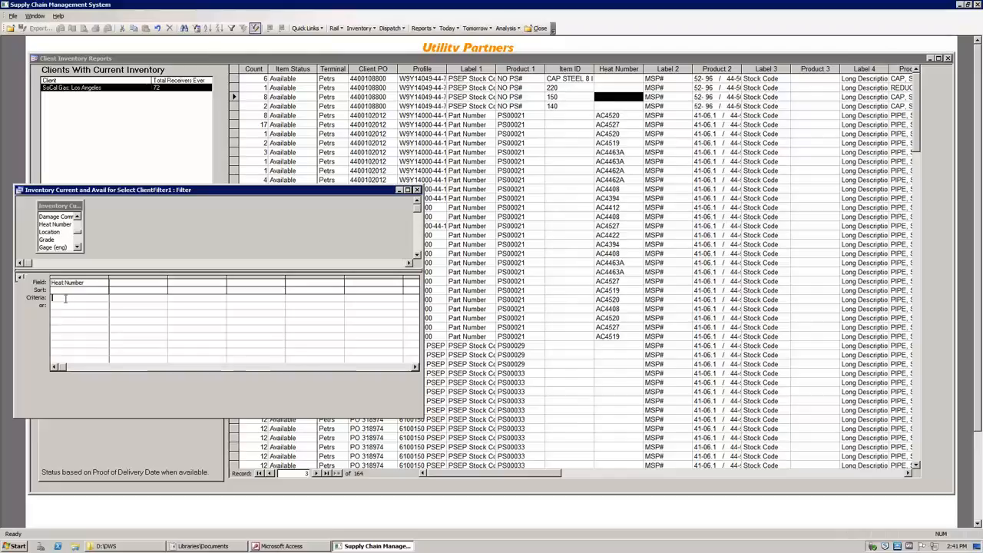
type("AC44")
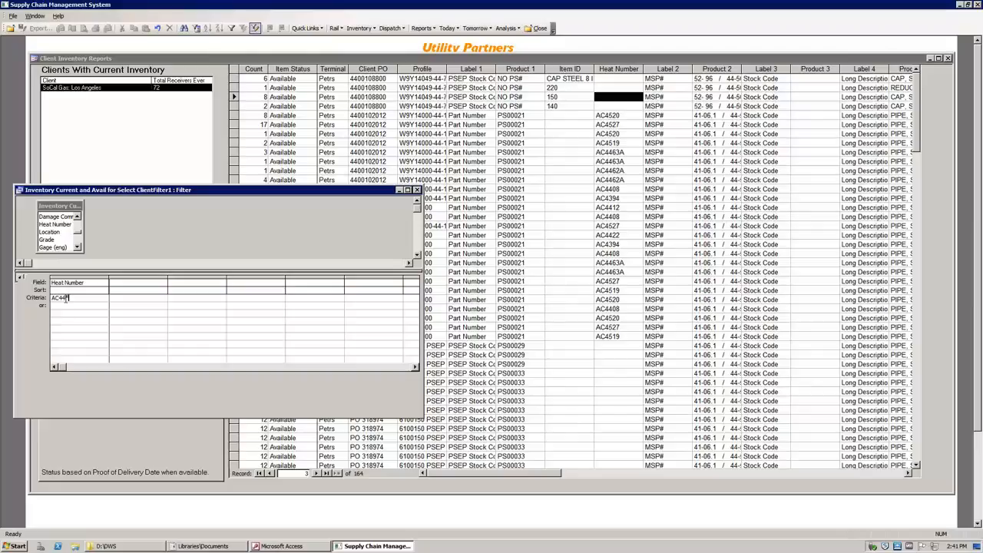
type("*")
key("Tab")
left_click(232, 28)
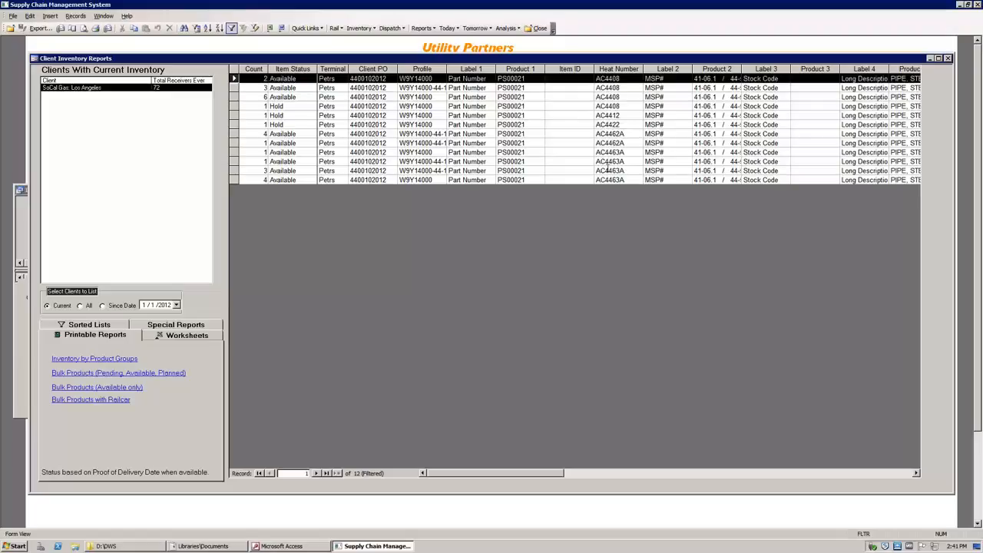
Step: Close the advanced filter design and remove the Heat Number filter from the inventory
left_click(22, 190)
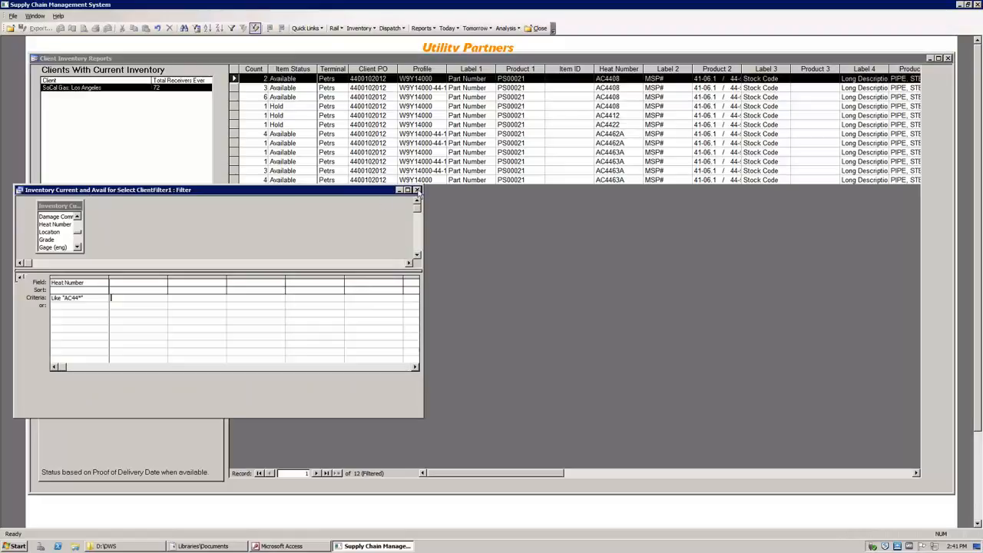
left_click(417, 189)
left_click(230, 29)
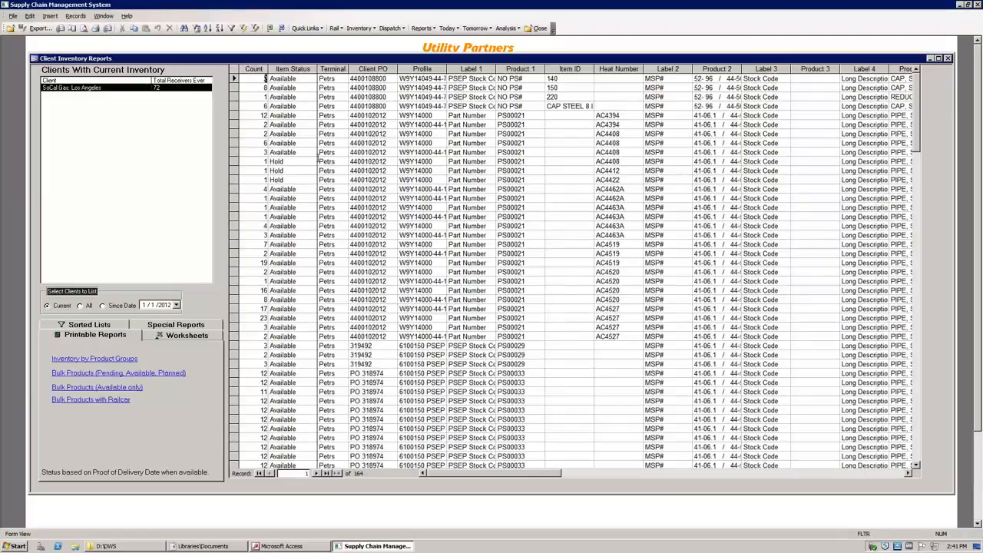
Step: Open the Bulk Inventory Summary (no planned) worksheet and sort it by Heat Number in descending order
left_click(172, 336)
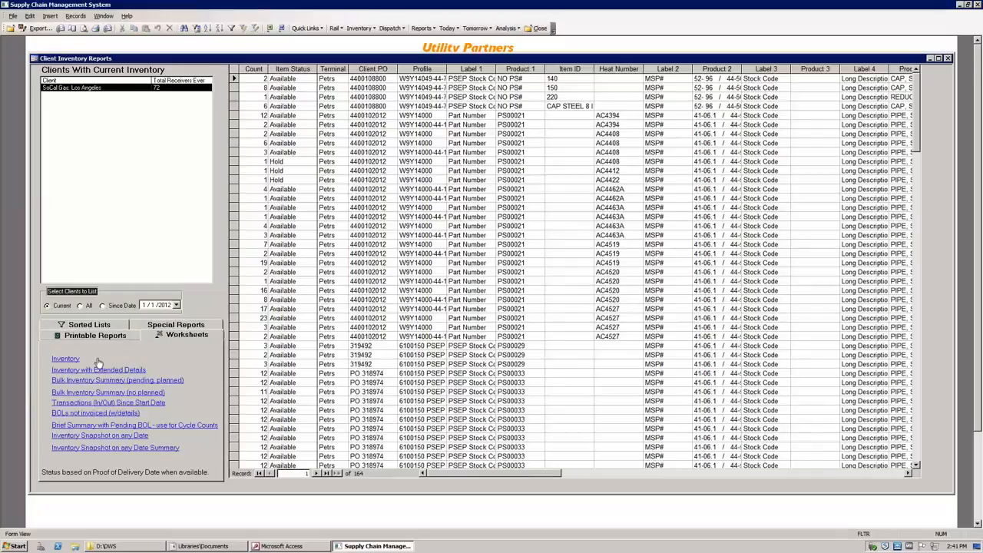
left_click(135, 396)
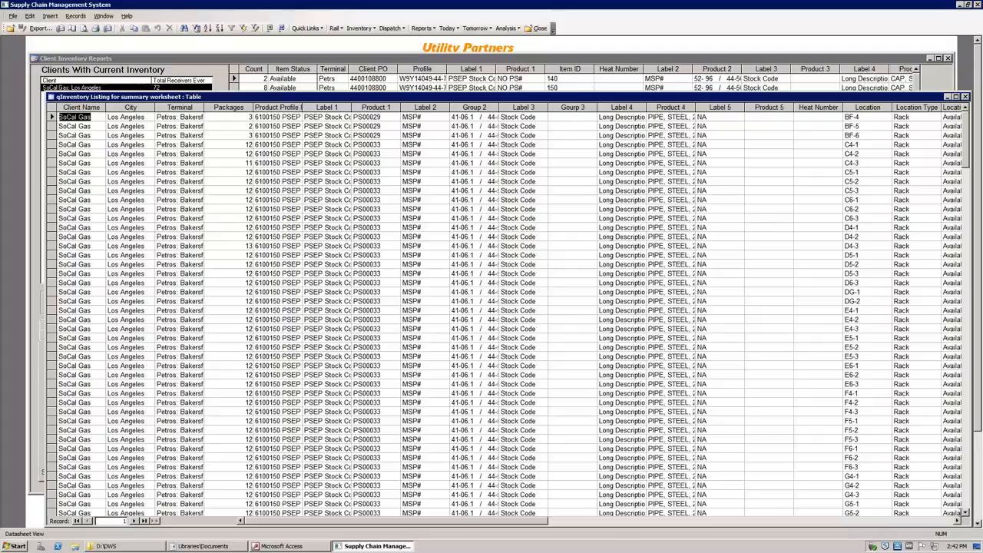
left_click_drag(957, 520, 957, 521)
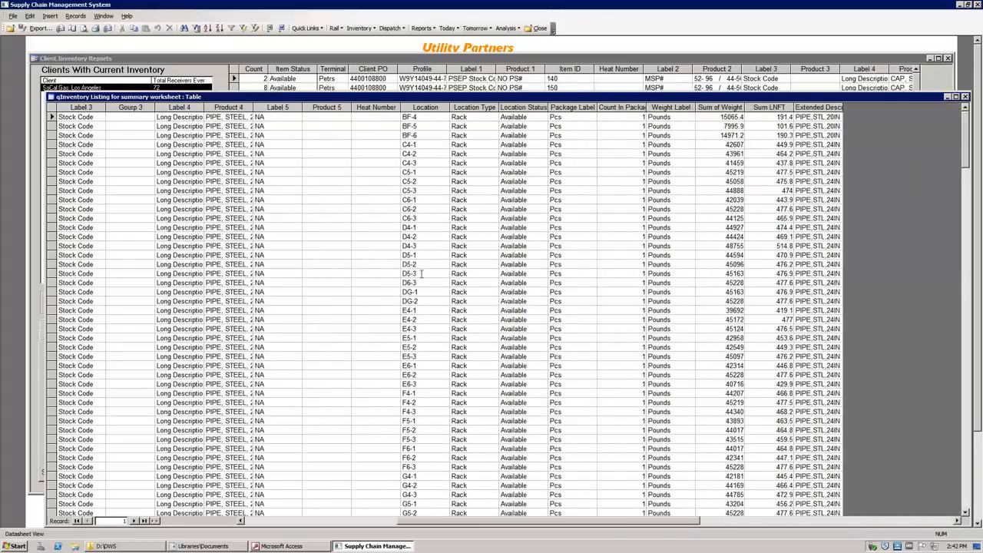
left_click(369, 129)
left_click(219, 28)
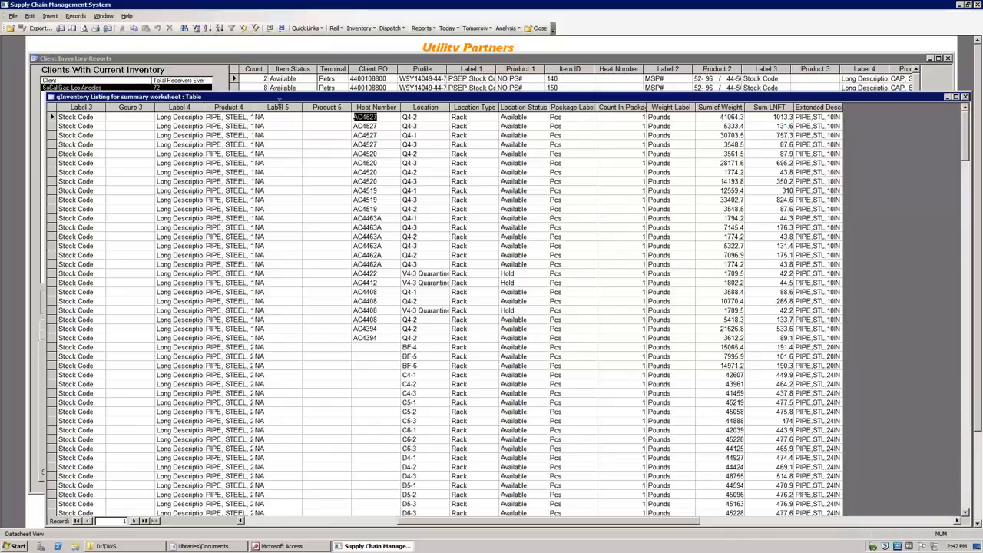
Step: Add the criterion AC44* to Heat Number in the worksheet's advanced filter and apply it
left_click(254, 28)
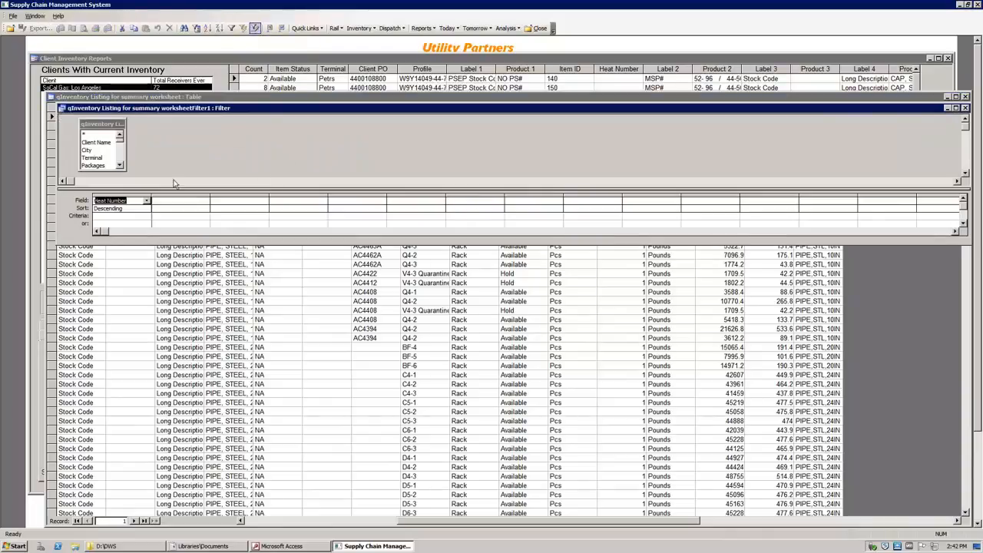
left_click(126, 215)
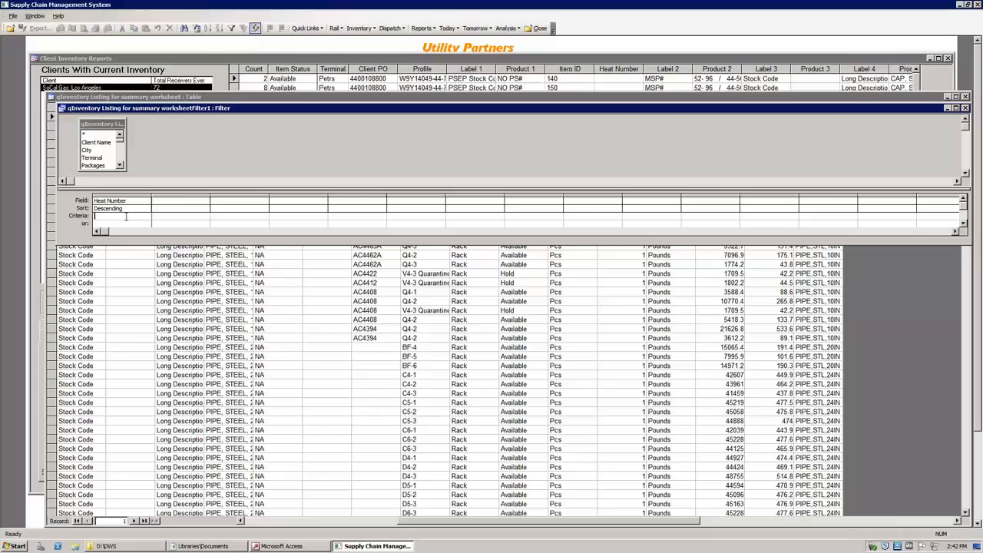
type("AC44*")
left_click(233, 29)
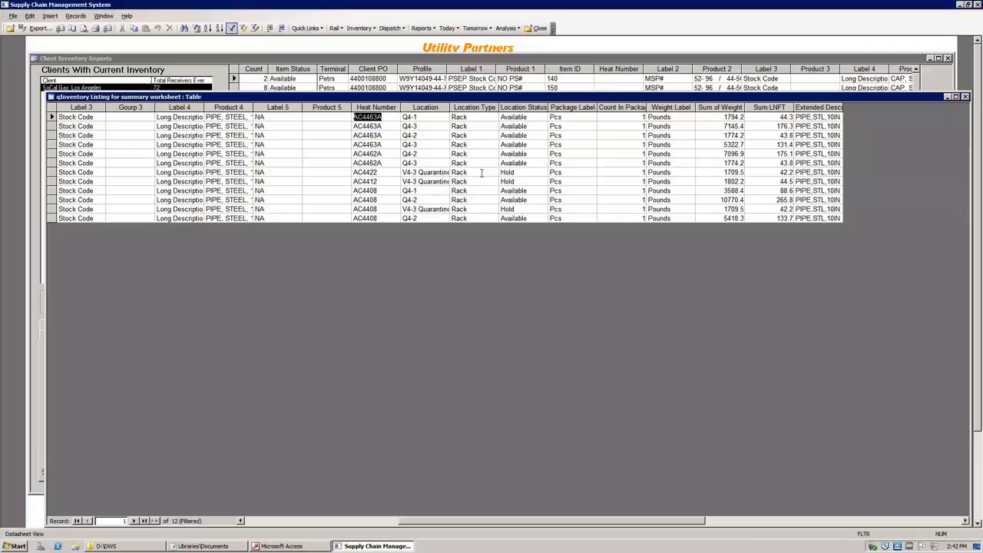
Step: Export all filtered records of the summary worksheet to Excel, replacing the existing file, and close the workbook
left_click(304, 159)
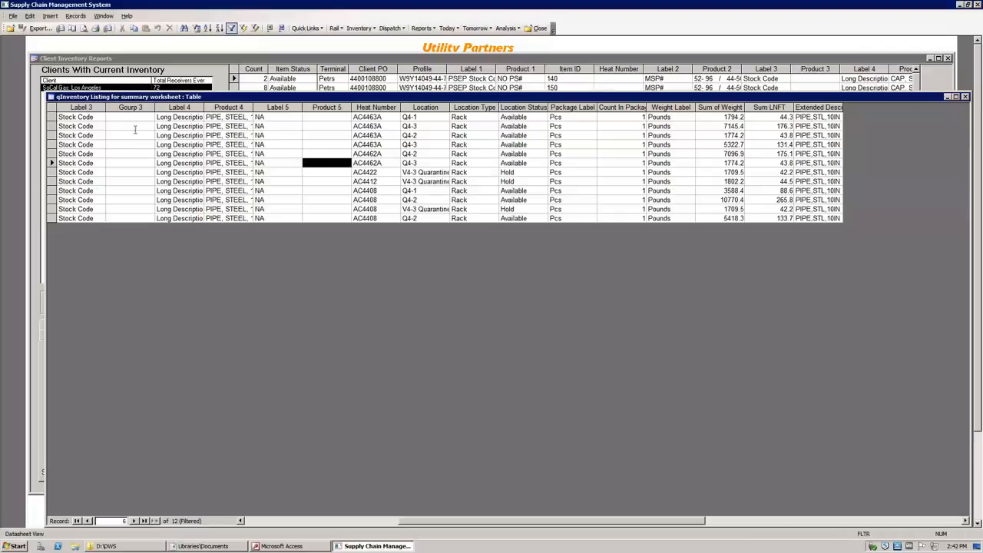
left_click(52, 110)
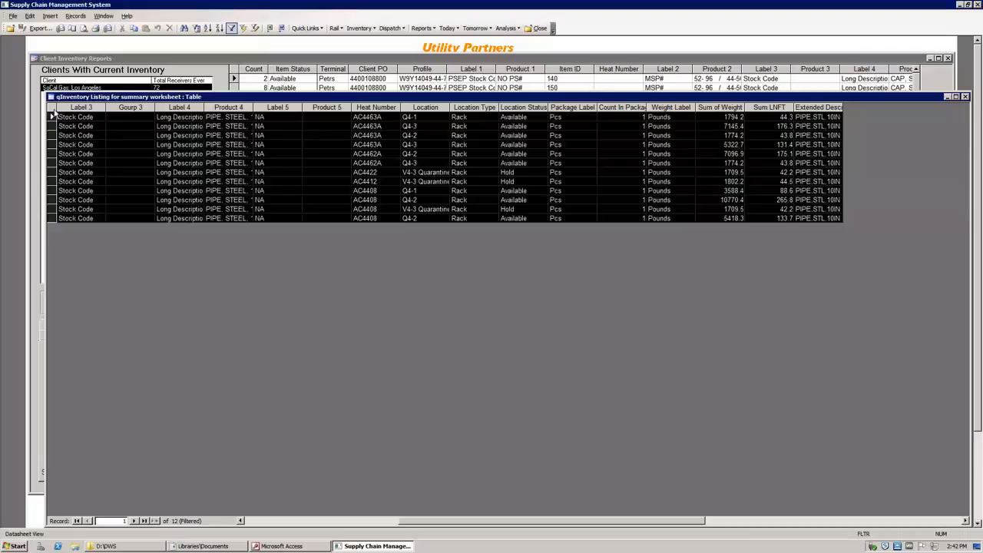
left_click(269, 29)
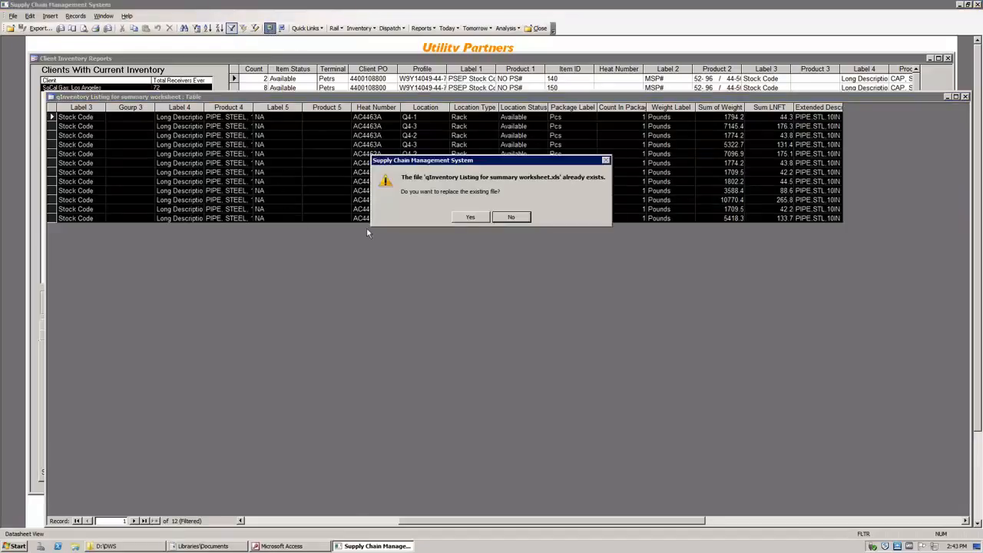
left_click(470, 217)
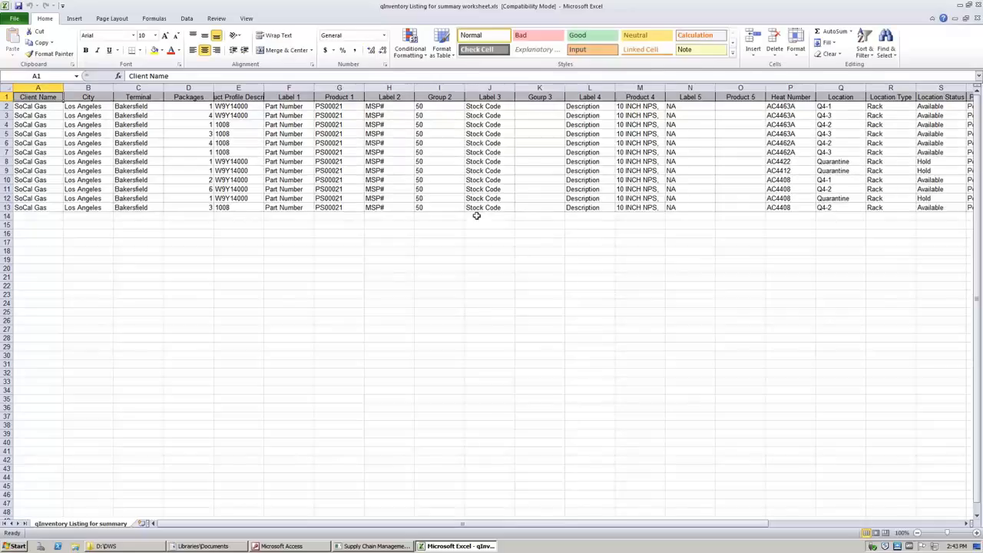
left_click(977, 5)
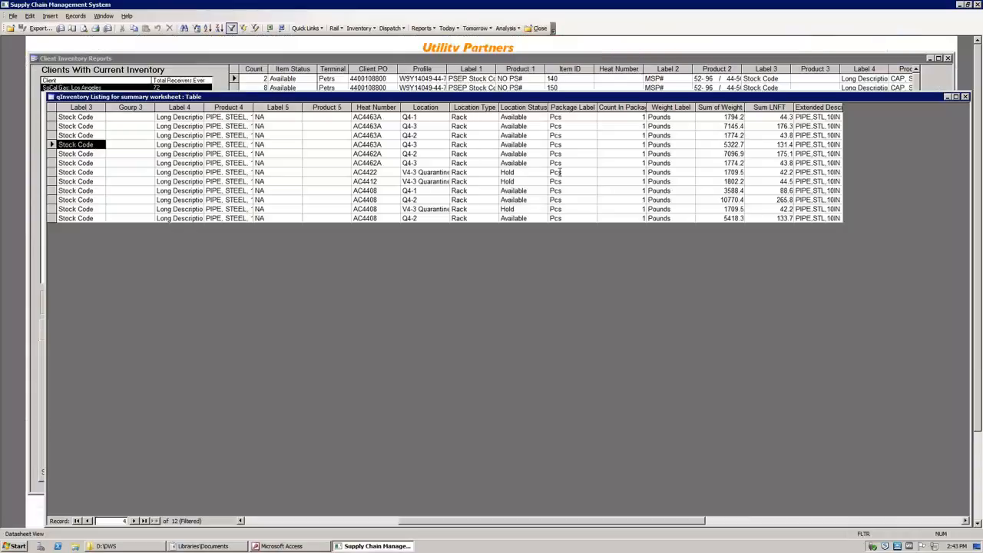
Step: Export only the Product 4 through Heat Number columns to Excel over the existing file, and close the summary worksheet without saving design changes
left_click(379, 106)
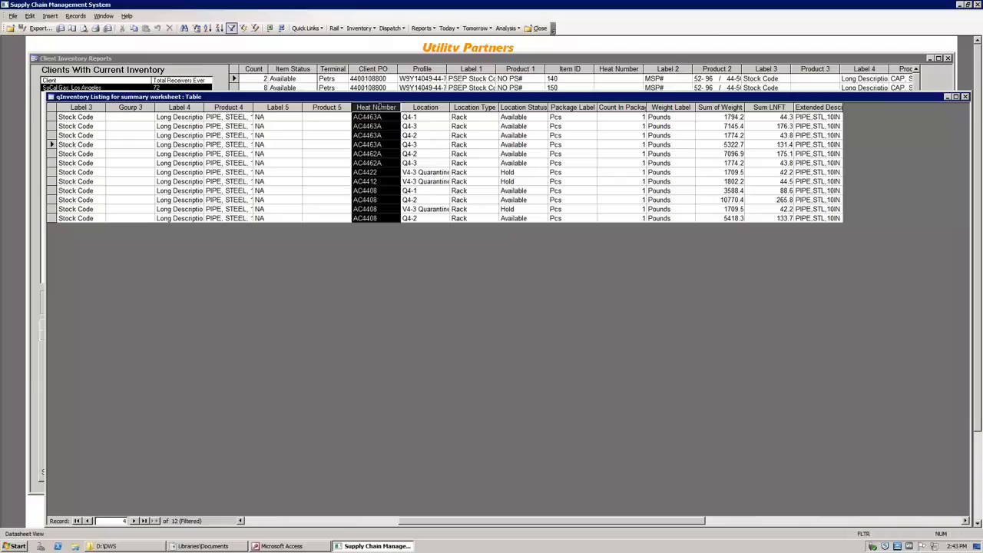
left_click_drag(332, 105, 226, 101)
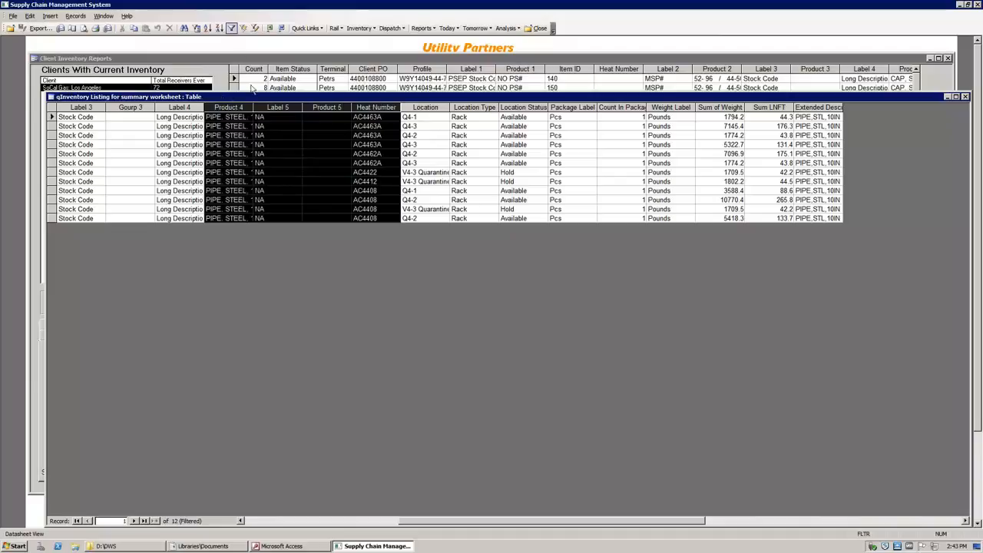
left_click(269, 28)
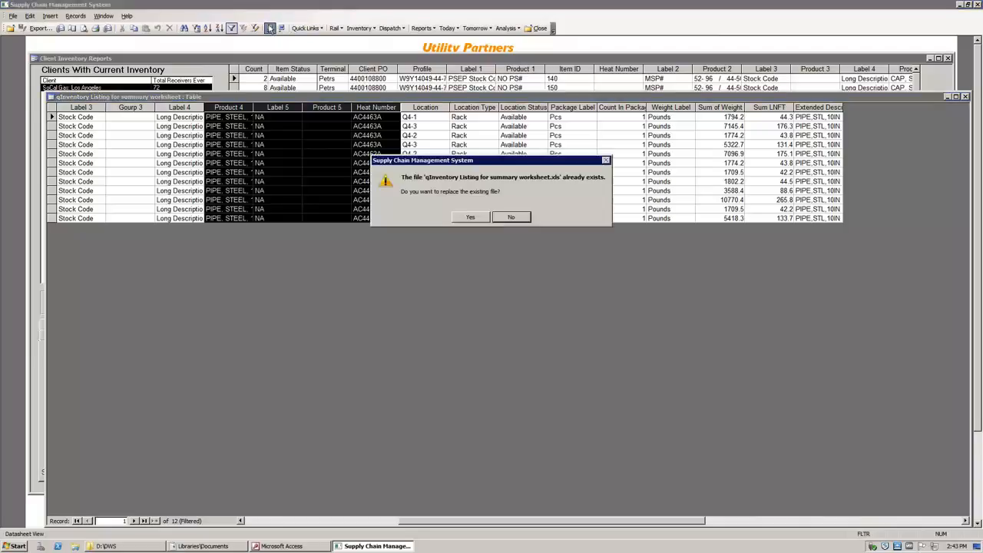
left_click(472, 217)
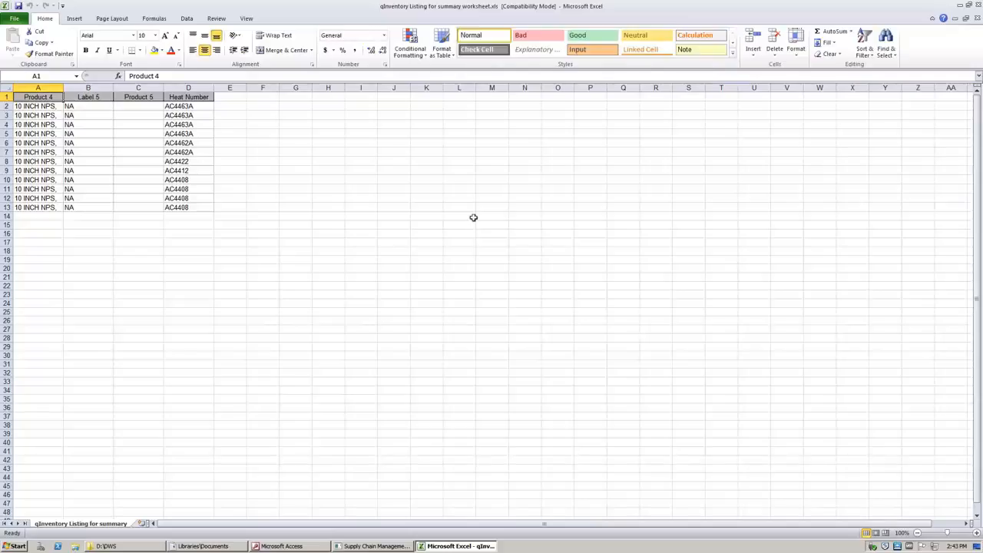
left_click(977, 6)
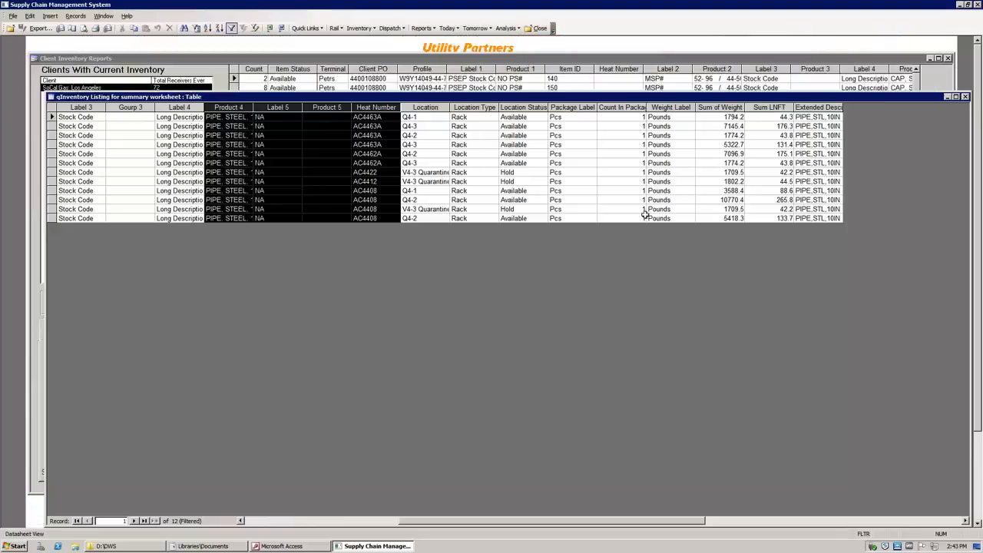
left_click(965, 96)
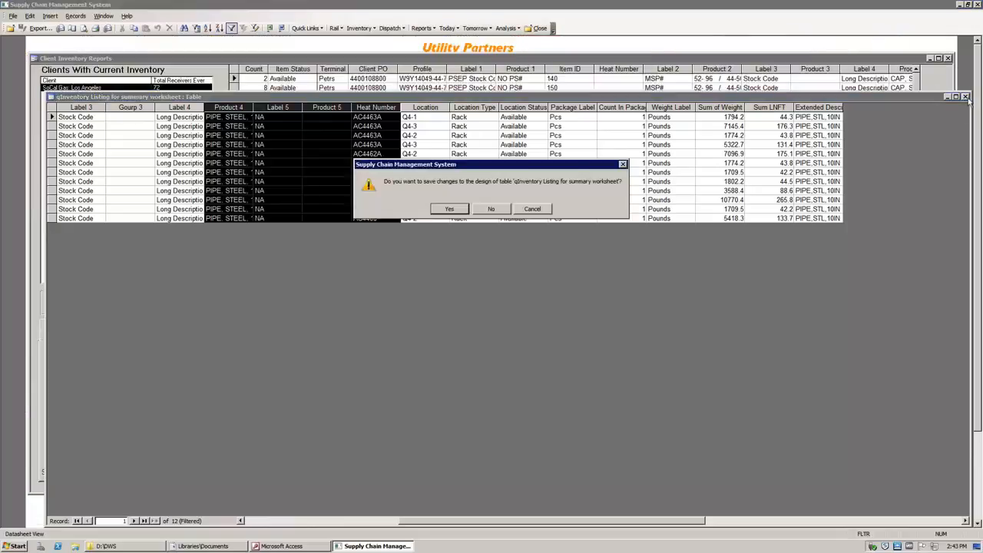
left_click(492, 209)
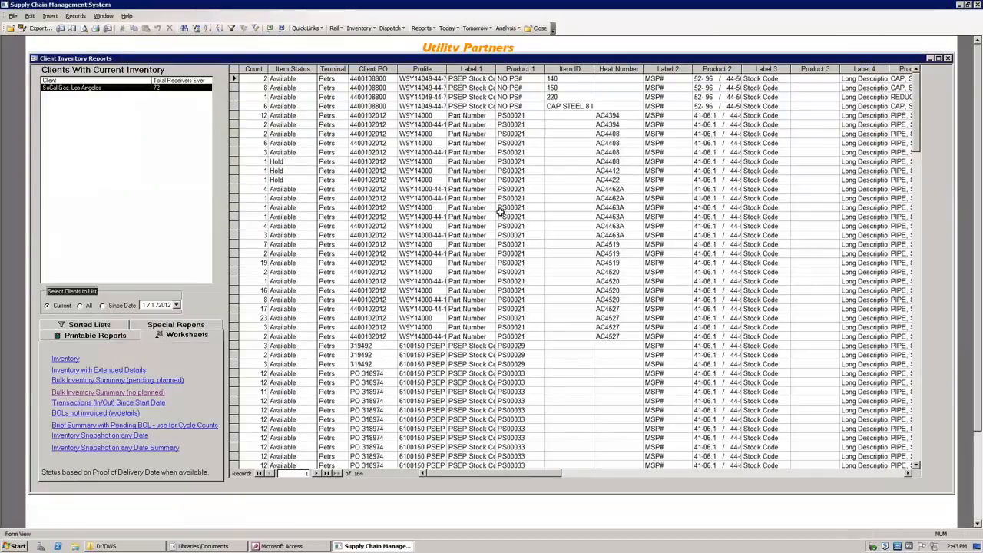